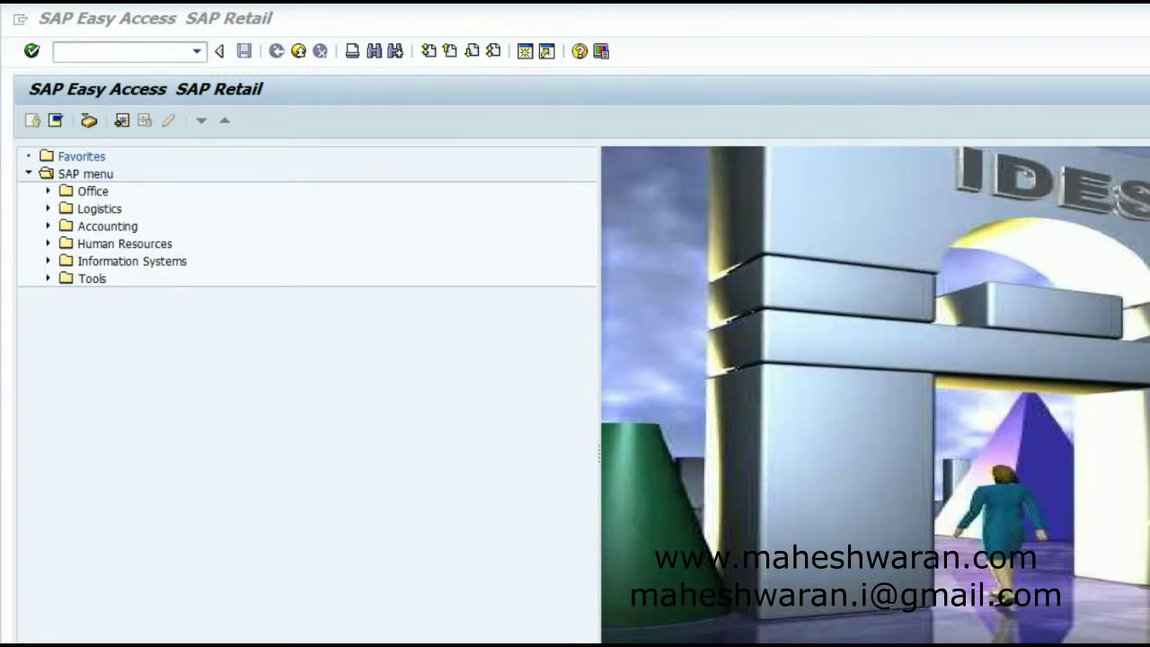
- Open the Discontinuation Workbench (WRF_DIS_SEL) from the Discontinue transactions of the retail article master data
{"action": "left_click", "coordinate": [49, 209]}
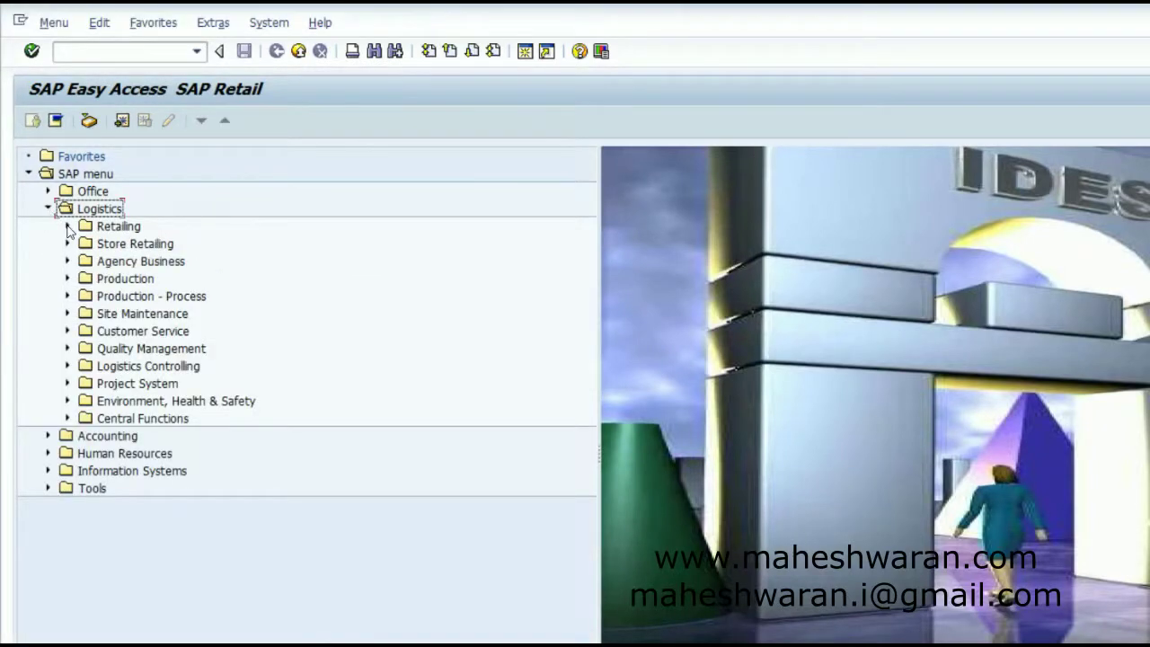
{"action": "left_click", "coordinate": [67, 228]}
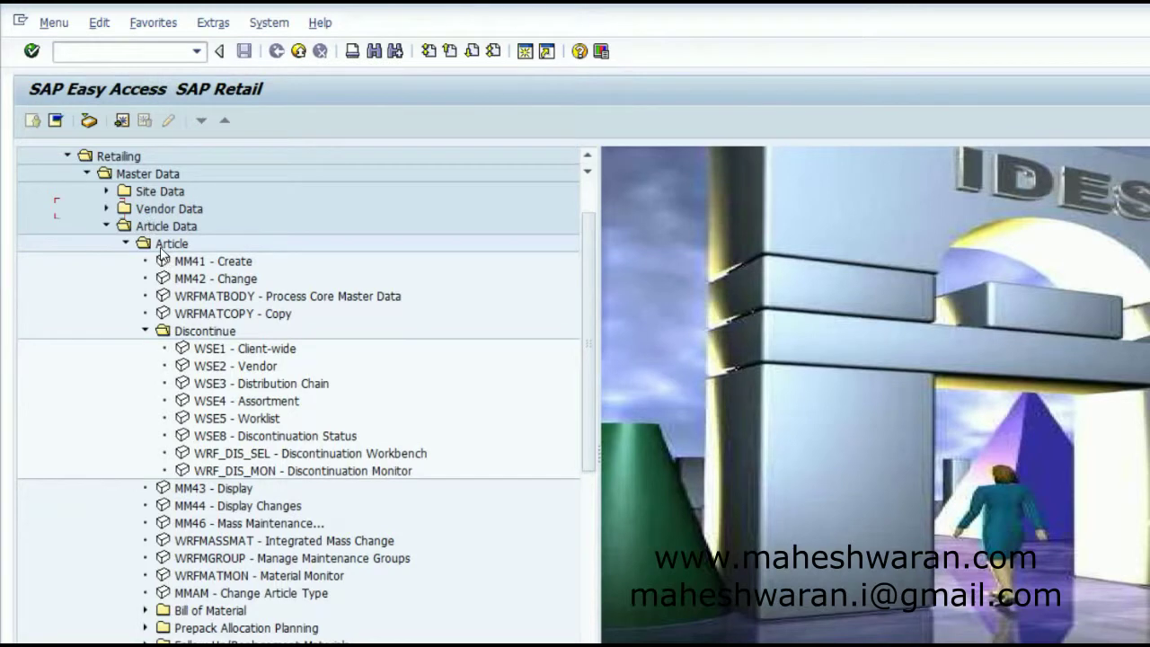
{"action": "left_click", "coordinate": [216, 333]}
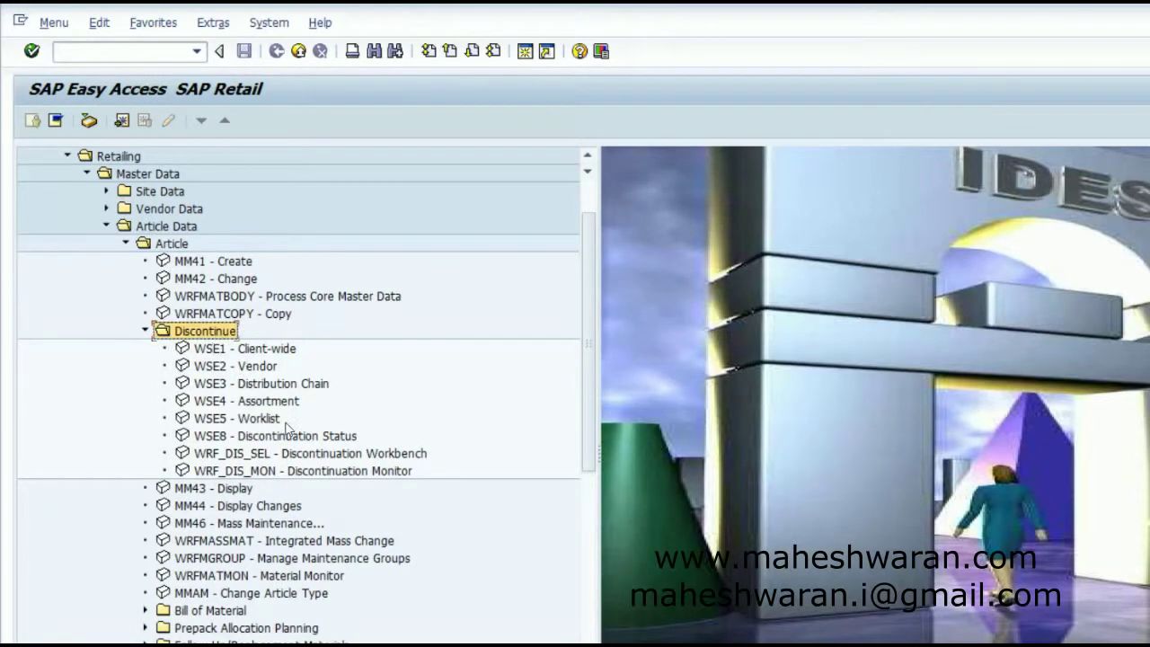
{"action": "left_click", "coordinate": [278, 453]}
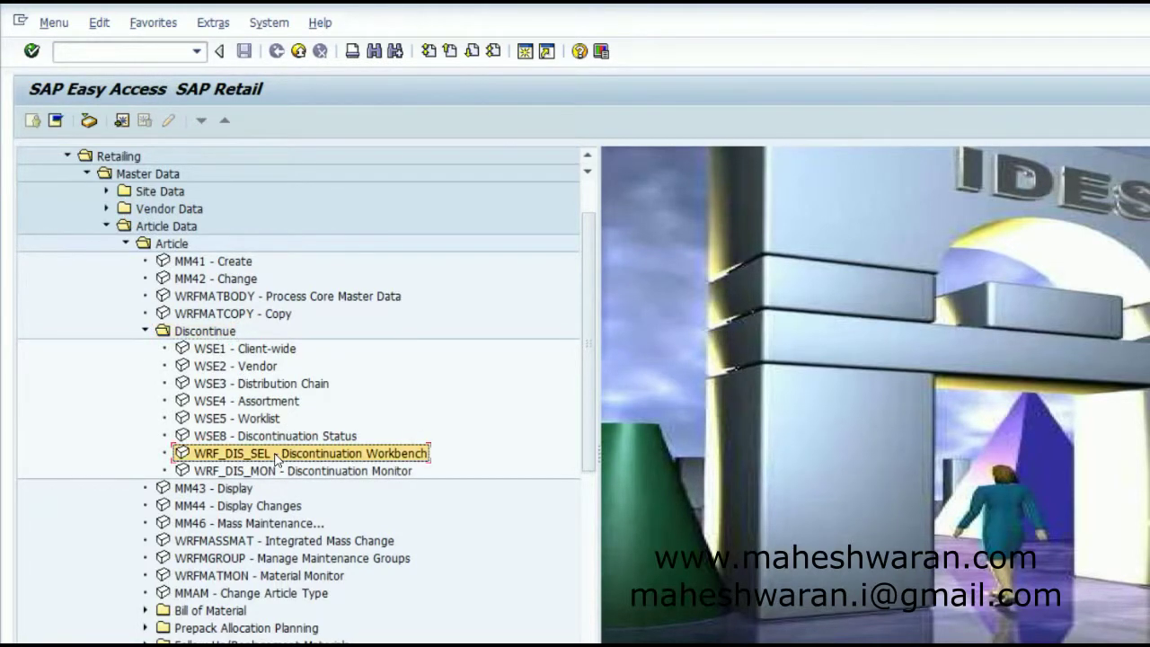
{"action": "double_click", "coordinate": [277, 455]}
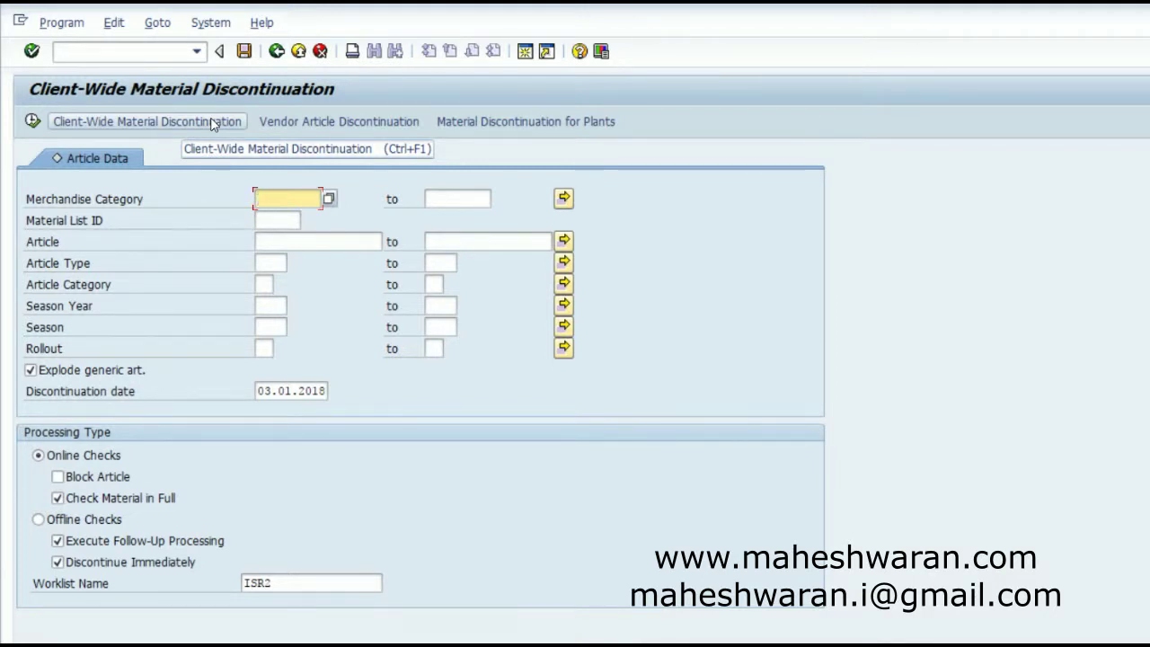
- Run the client-wide material discontinuation check for article 471
{"action": "left_click", "coordinate": [271, 243]}
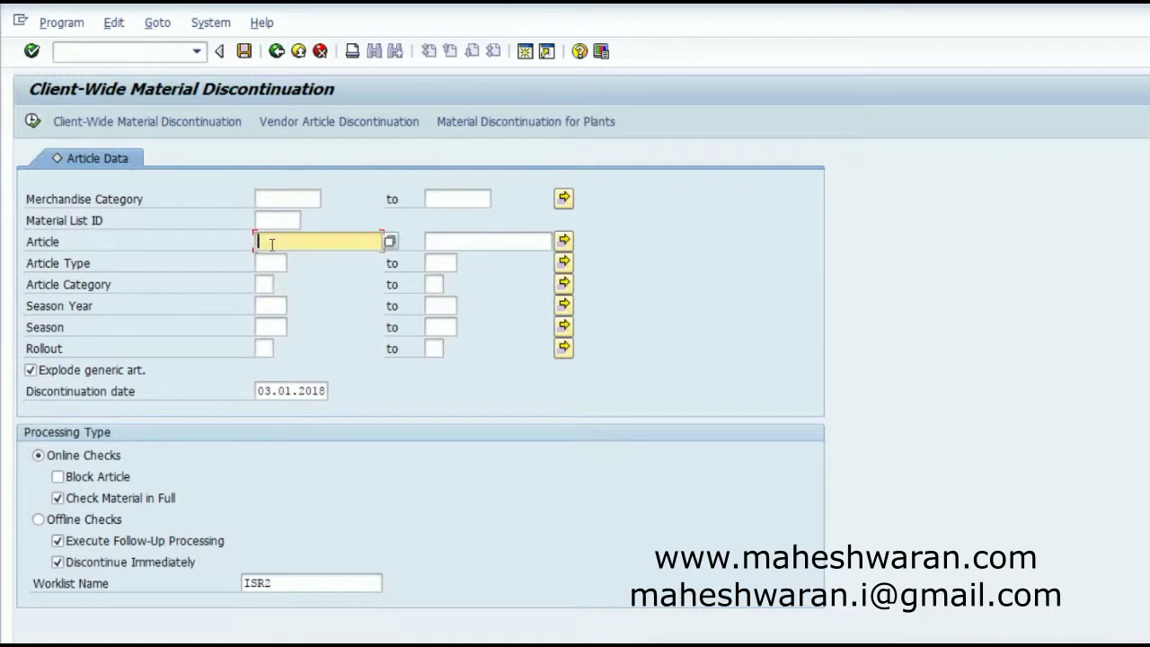
{"action": "type", "text": "471"}
{"action": "left_click", "coordinate": [33, 122]}
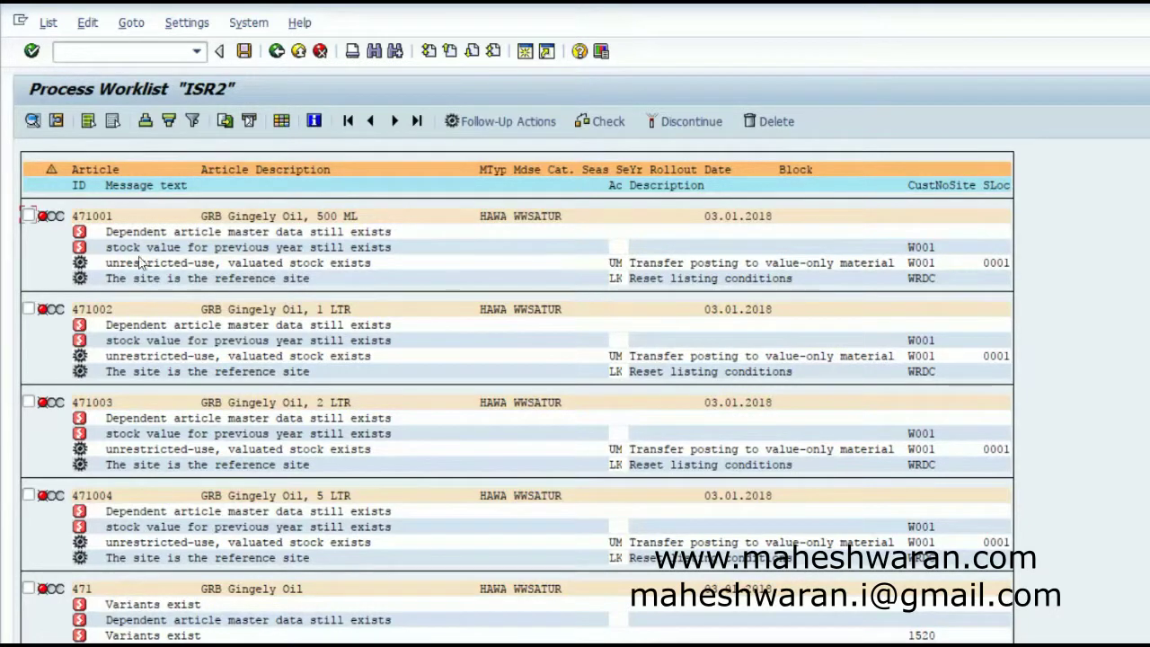
- Examine the follow-up action codes UM and LK proposed for article 471001 in the worklist
{"action": "left_click", "coordinate": [616, 279]}
{"action": "left_click", "coordinate": [615, 262]}
{"action": "left_click", "coordinate": [618, 278]}
{"action": "left_click", "coordinate": [614, 261]}
{"action": "left_click", "coordinate": [696, 282]}
- Start a new session and open the SAP Reference IMG through the customizing project transaction
{"action": "left_click", "coordinate": [524, 51]}
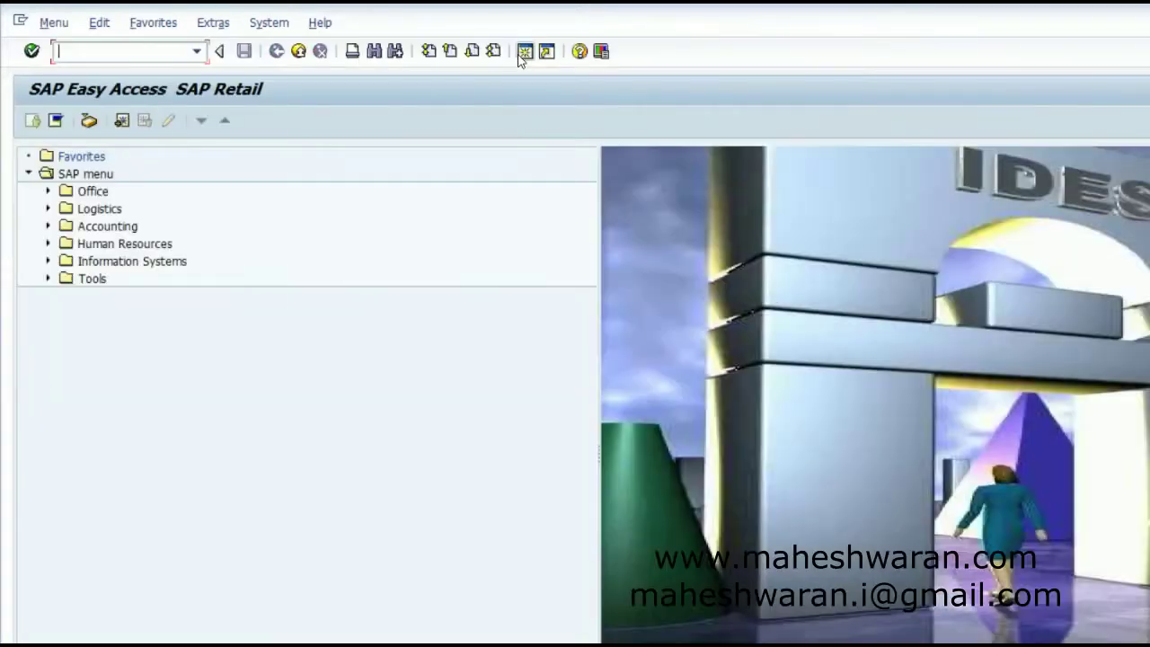
{"action": "type", "text": "pro"}
{"action": "key", "text": "Return"}
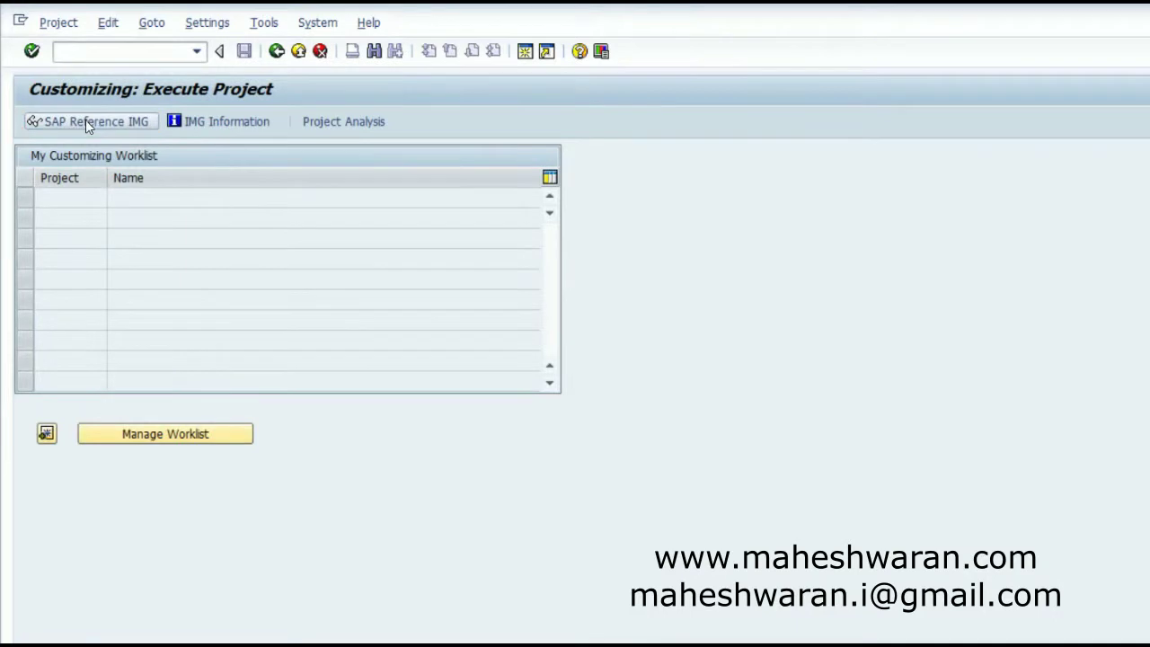
{"action": "left_click", "coordinate": [86, 121]}
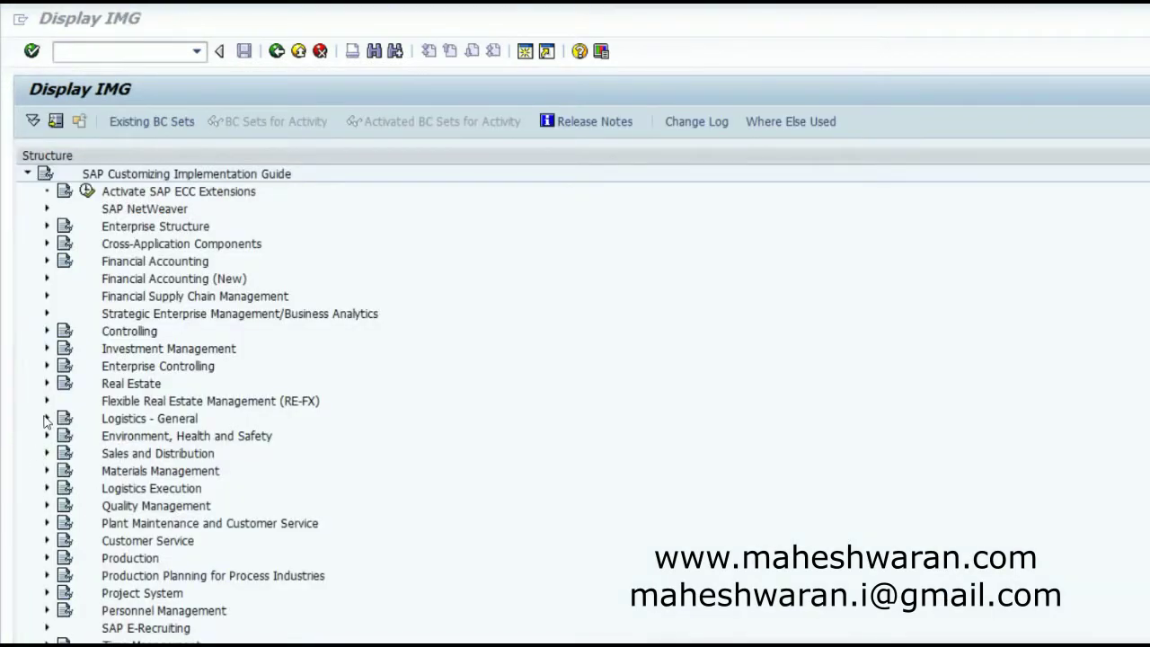
- Open the Define Follow-Up Actions activity in the material discontinuation settings under Logistics - General, Material Master, Retail-Specific Settings
{"action": "left_click", "coordinate": [47, 419]}
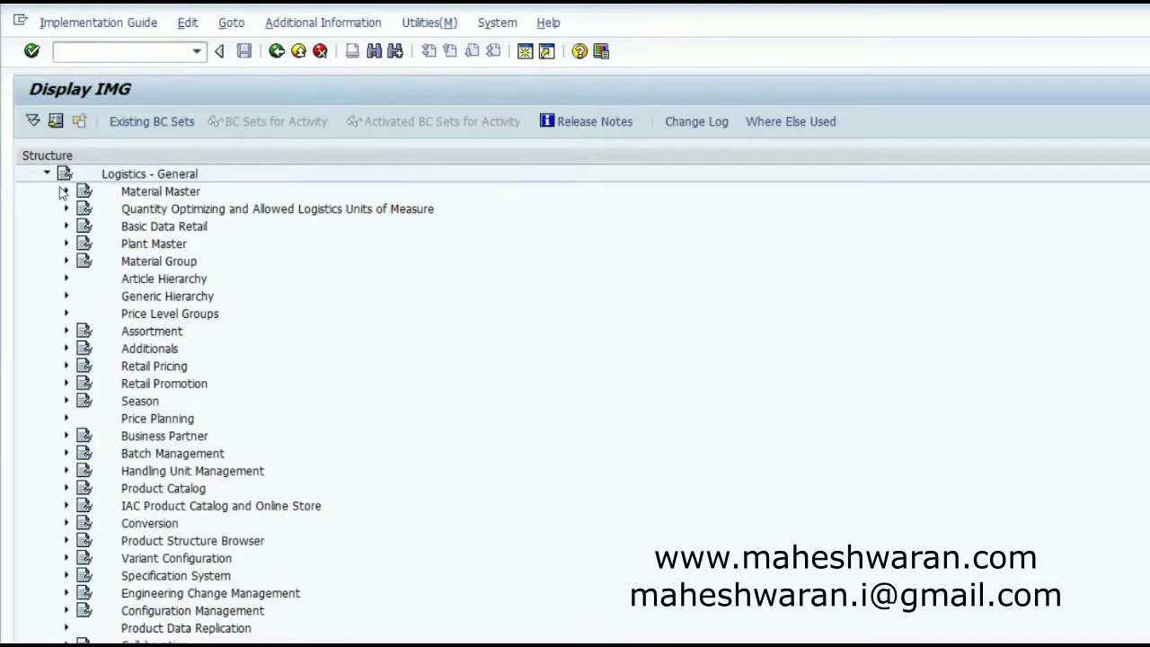
{"action": "left_click", "coordinate": [66, 191]}
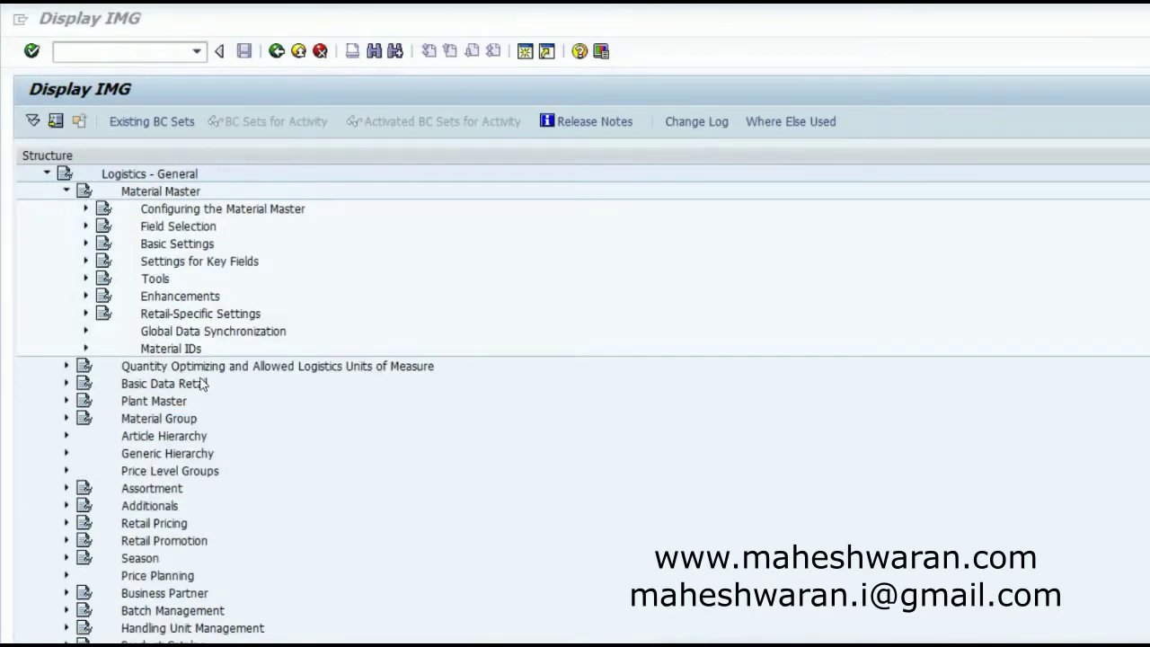
{"action": "left_click", "coordinate": [86, 314]}
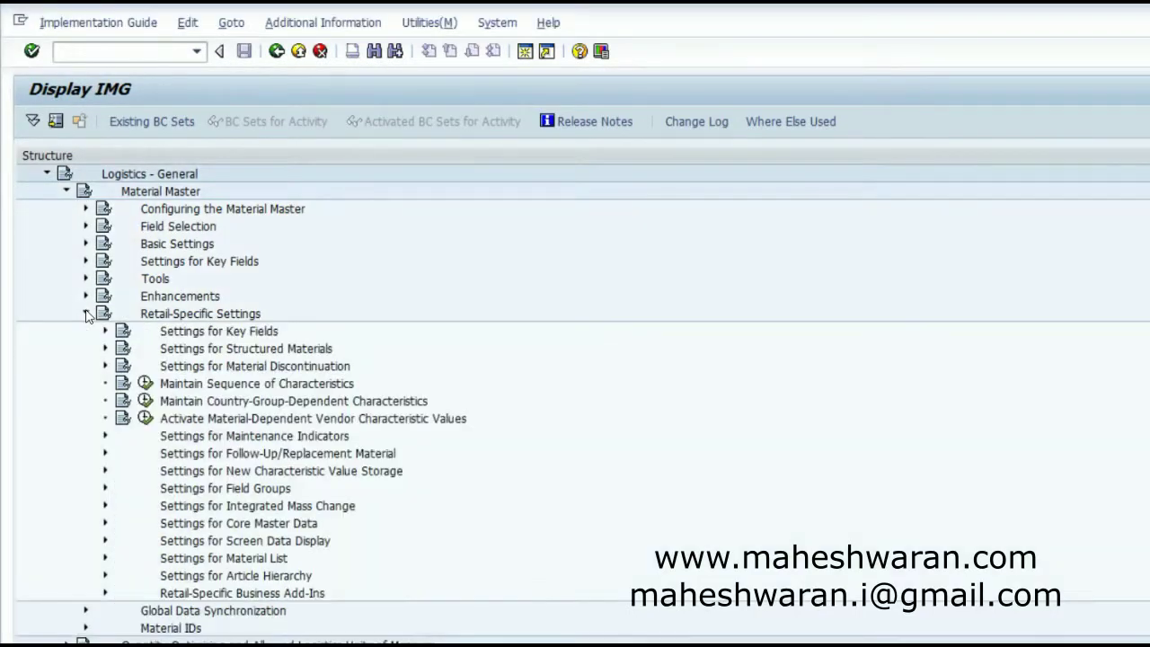
{"action": "left_click", "coordinate": [105, 367]}
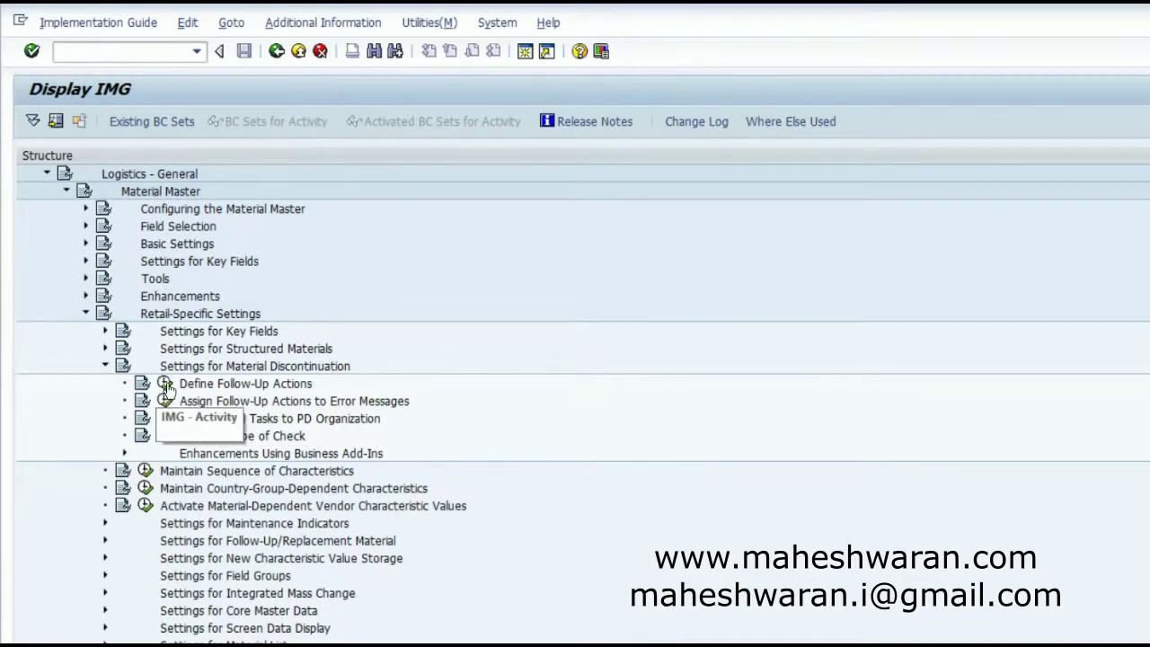
{"action": "left_click", "coordinate": [166, 384]}
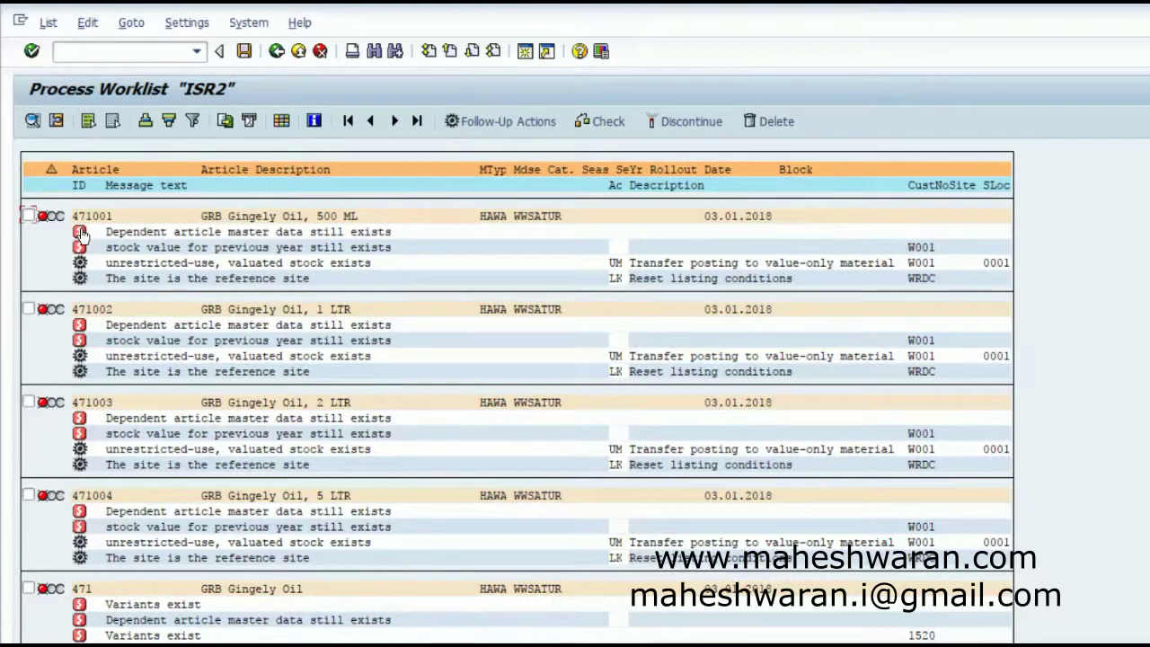
- Look up the message numbers of the dependent article data and reference site messages for article 471001 in the worklist
{"action": "left_click", "coordinate": [139, 233]}
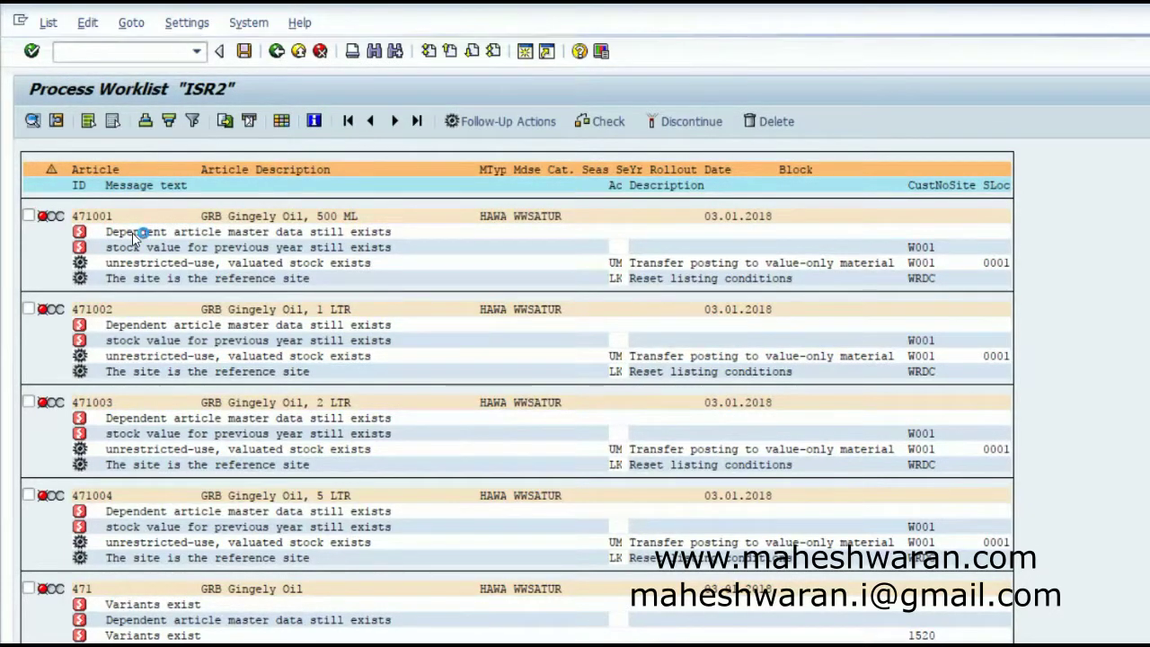
{"action": "left_click", "coordinate": [133, 234]}
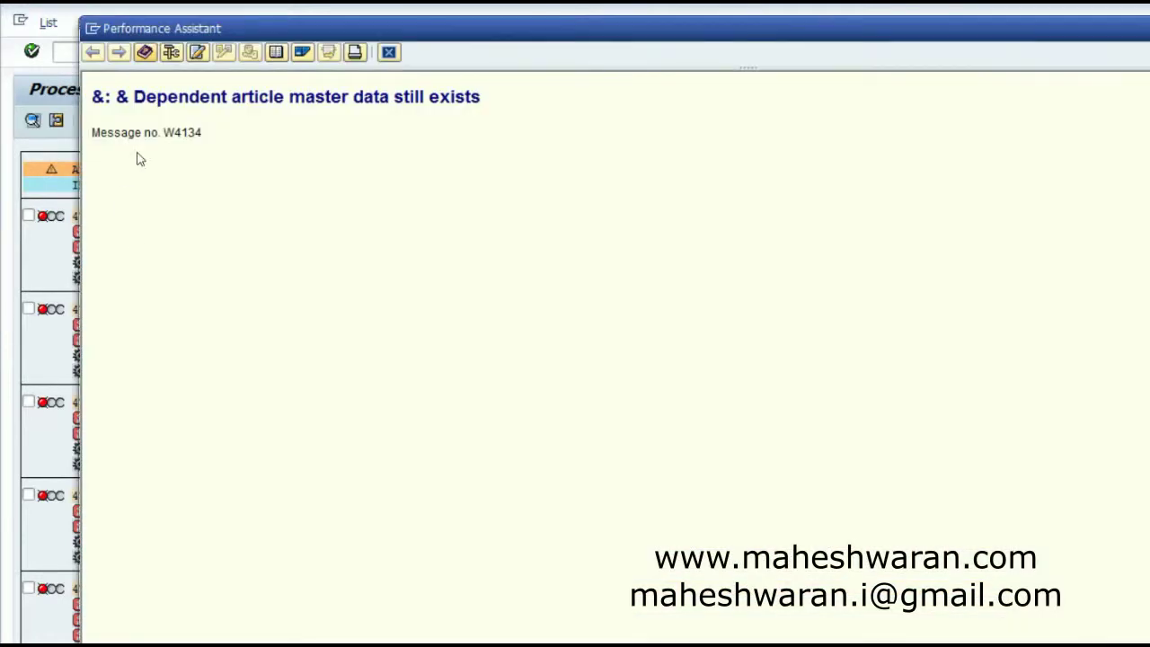
{"action": "left_click_drag", "start_coordinate": [163, 133], "coordinate": [199, 135]}
{"action": "left_click", "coordinate": [186, 135]}
{"action": "left_click", "coordinate": [180, 133]}
{"action": "left_click_drag", "start_coordinate": [182, 133], "coordinate": [201, 135]}
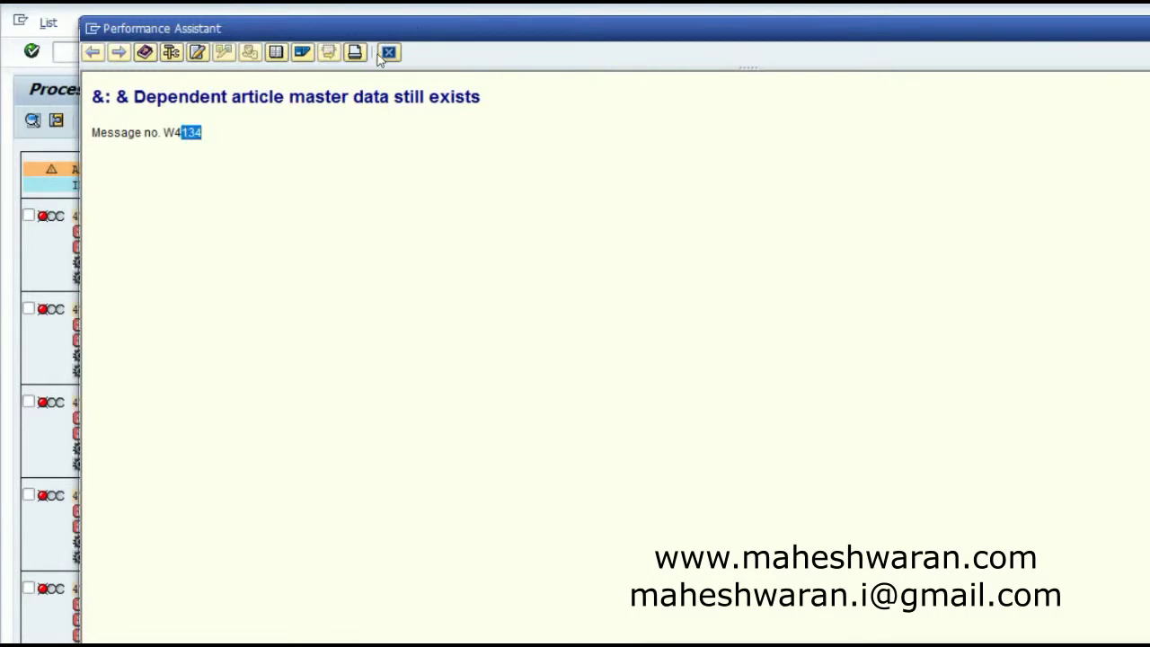
{"action": "left_click", "coordinate": [389, 52]}
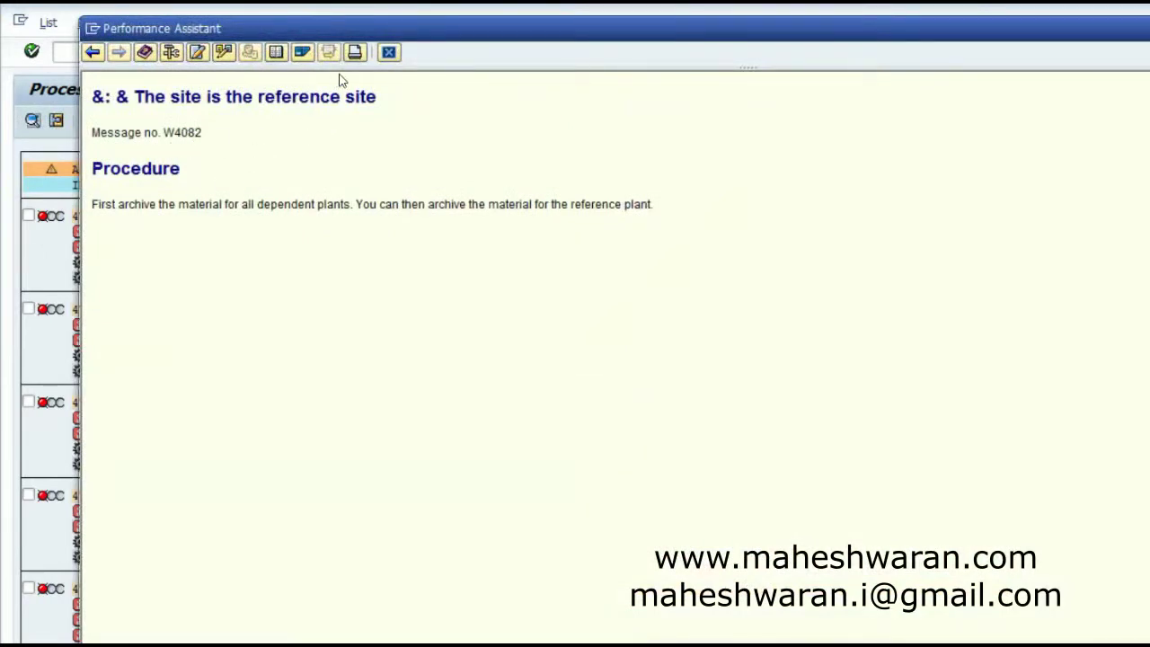
{"action": "left_click", "coordinate": [389, 53]}
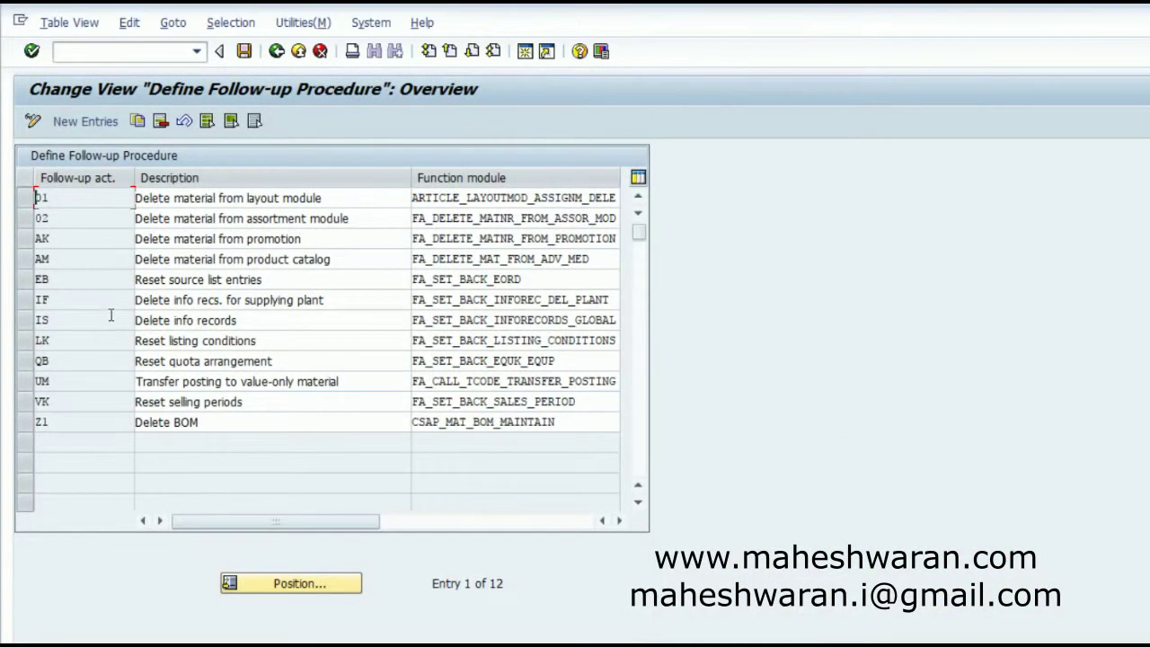
- Review the function modules defined for the follow-up actions LK (Reset listing conditions) and Z1 (Delete BOM)
{"action": "left_click", "coordinate": [273, 341]}
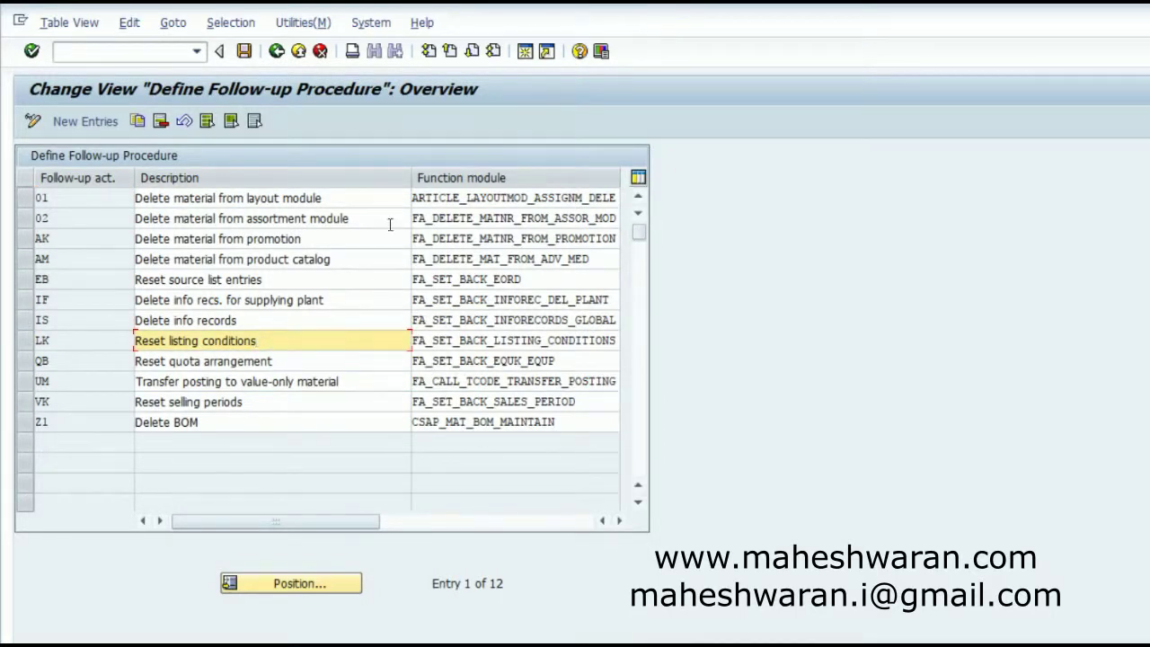
{"action": "left_click_drag", "start_coordinate": [411, 180], "coordinate": [384, 178]}
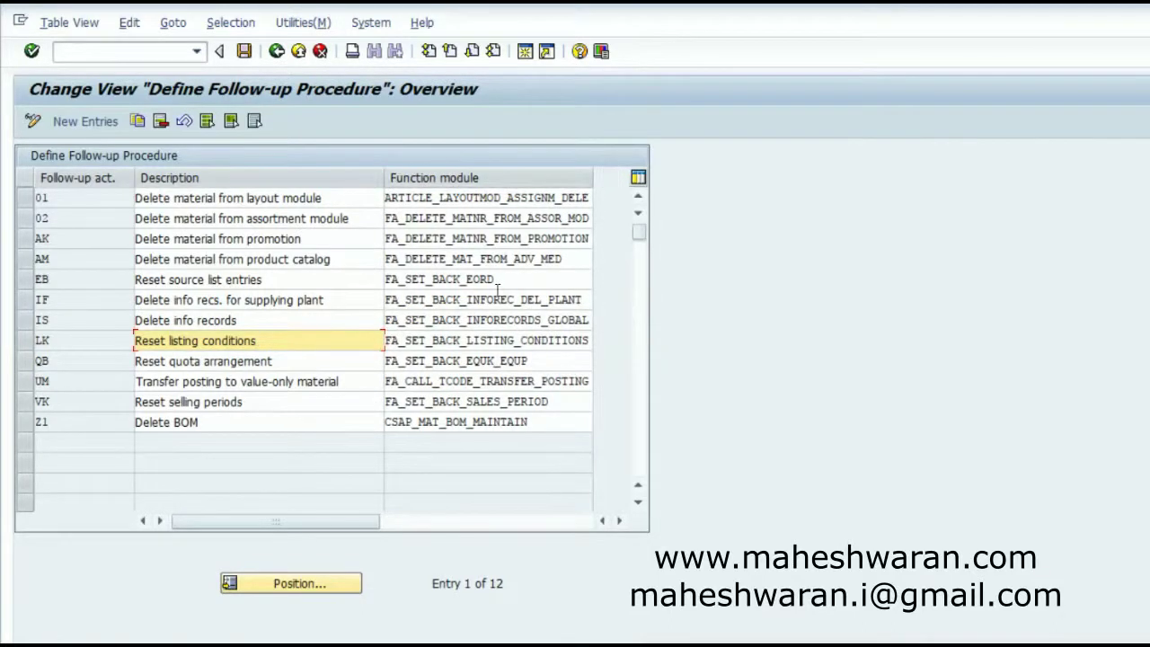
{"action": "left_click", "coordinate": [489, 340]}
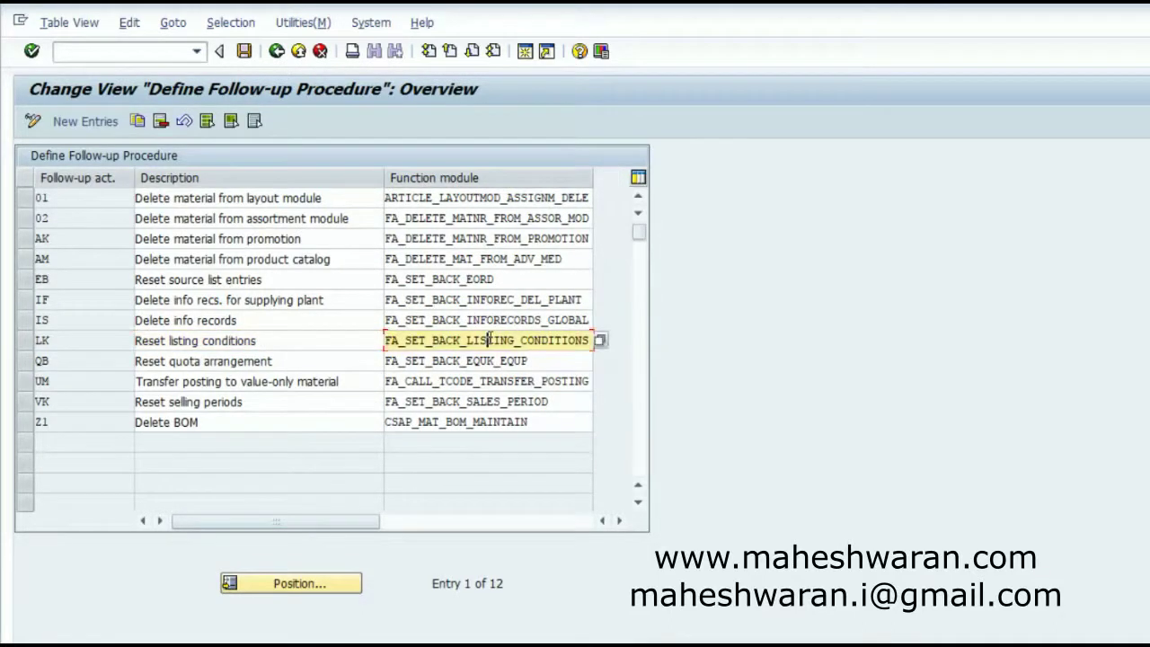
{"action": "left_click", "coordinate": [27, 434]}
{"action": "left_click", "coordinate": [27, 429]}
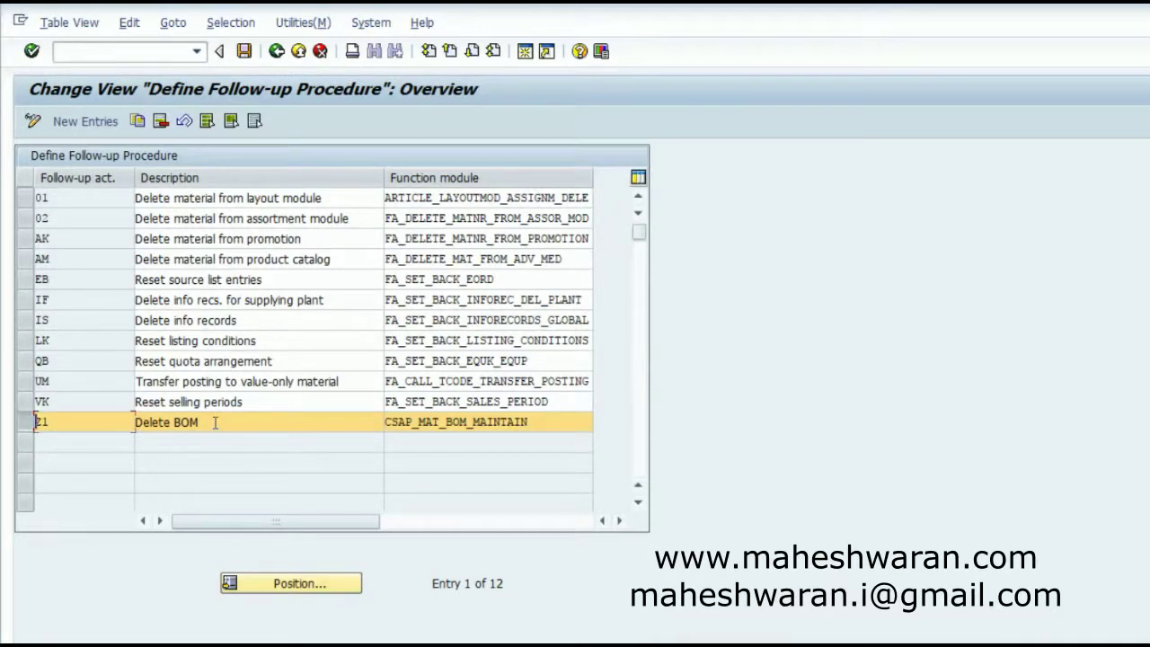
{"action": "left_click", "coordinate": [558, 426]}
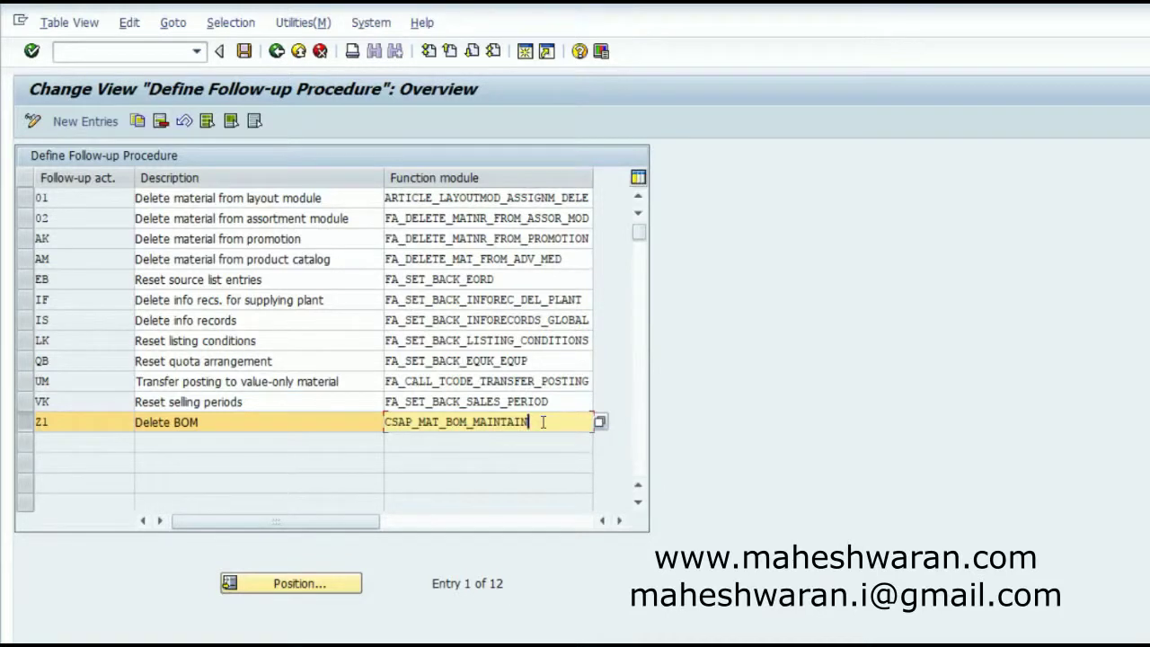
- Open the Assign Follow-Up Actions to Error Messages activity and look up article 471001's reference site message number in the worklist
{"action": "left_click", "coordinate": [277, 52]}
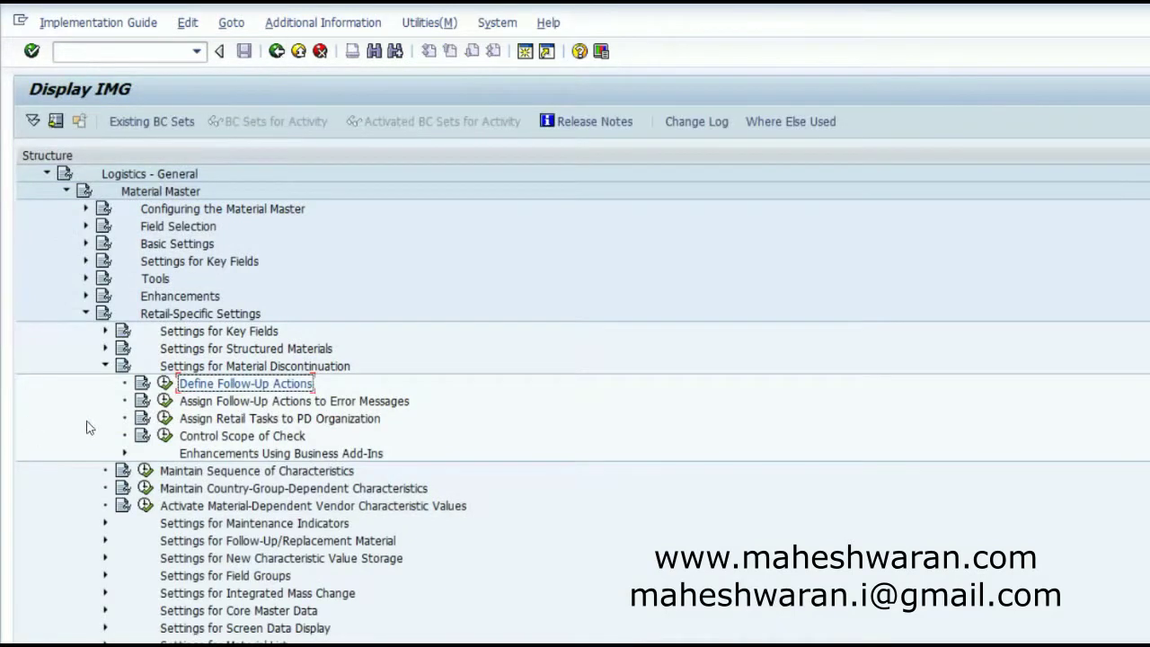
{"action": "left_click", "coordinate": [165, 400]}
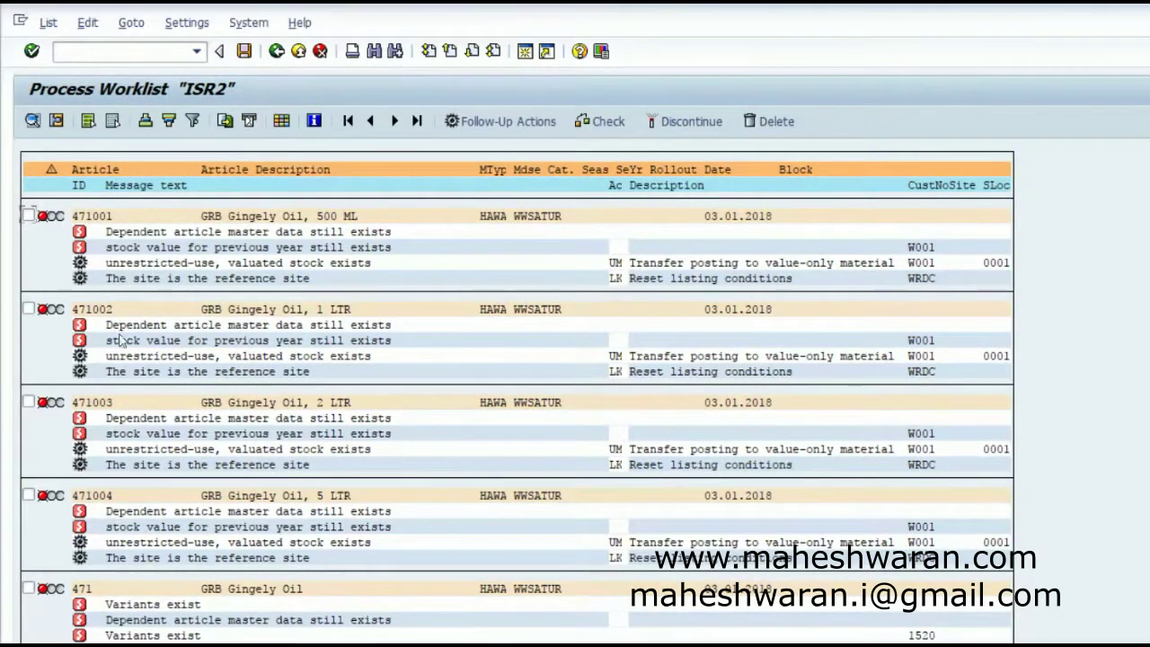
{"action": "double_click", "coordinate": [176, 280]}
{"action": "left_click_drag", "start_coordinate": [183, 132], "coordinate": [202, 133]}
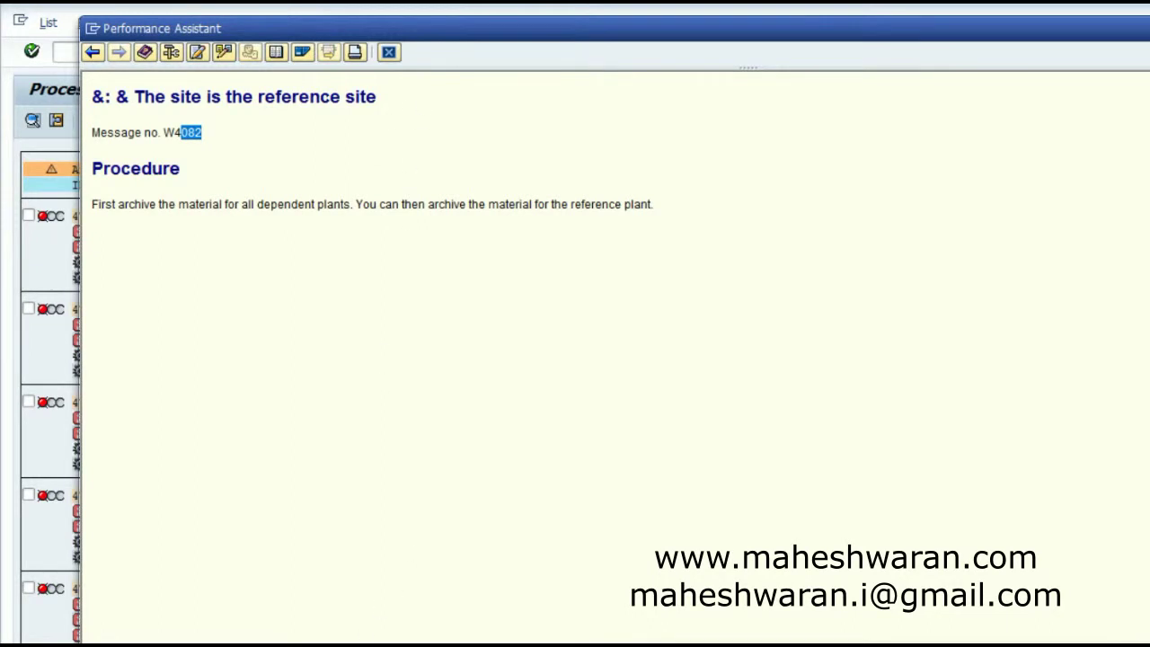
{"action": "key", "text": "alt+Tab"}
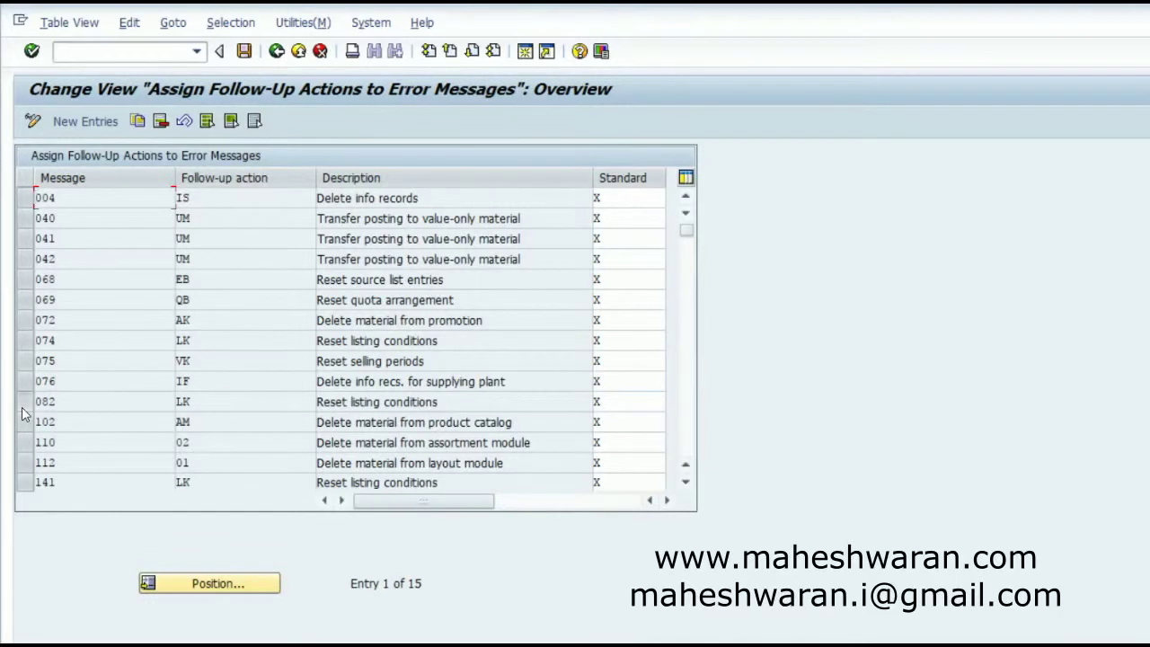
- Check the follow-up action assigned to message 082 against the code on article 471001's reference site line
{"action": "left_click", "coordinate": [23, 403]}
{"action": "left_click", "coordinate": [200, 404]}
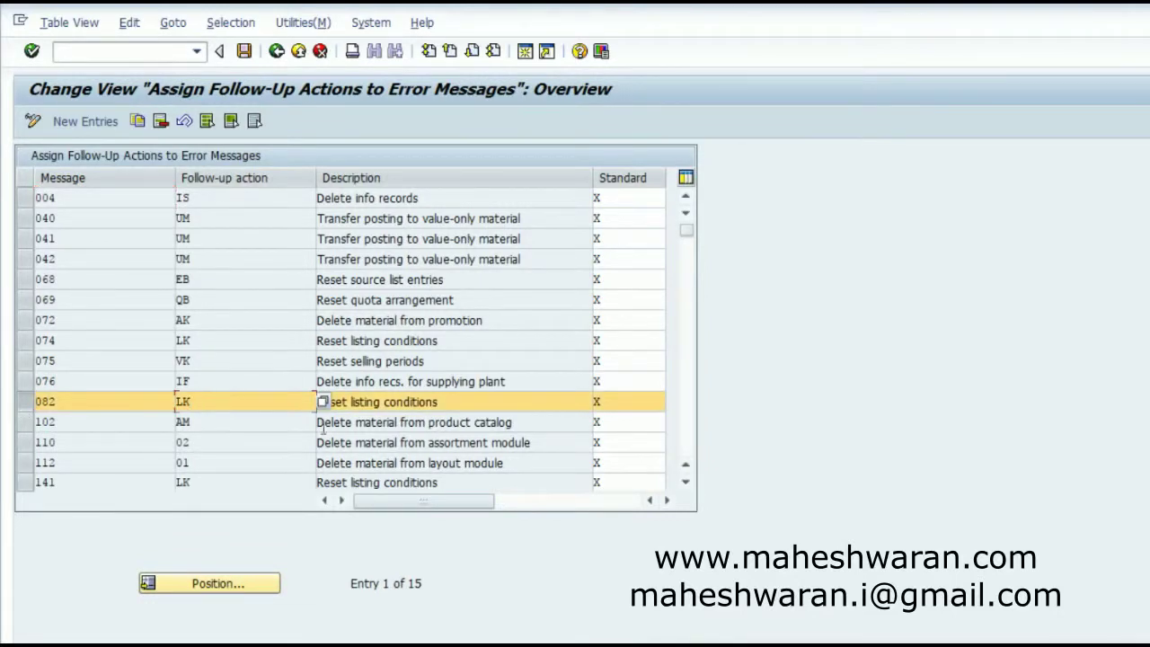
{"action": "left_click", "coordinate": [451, 402]}
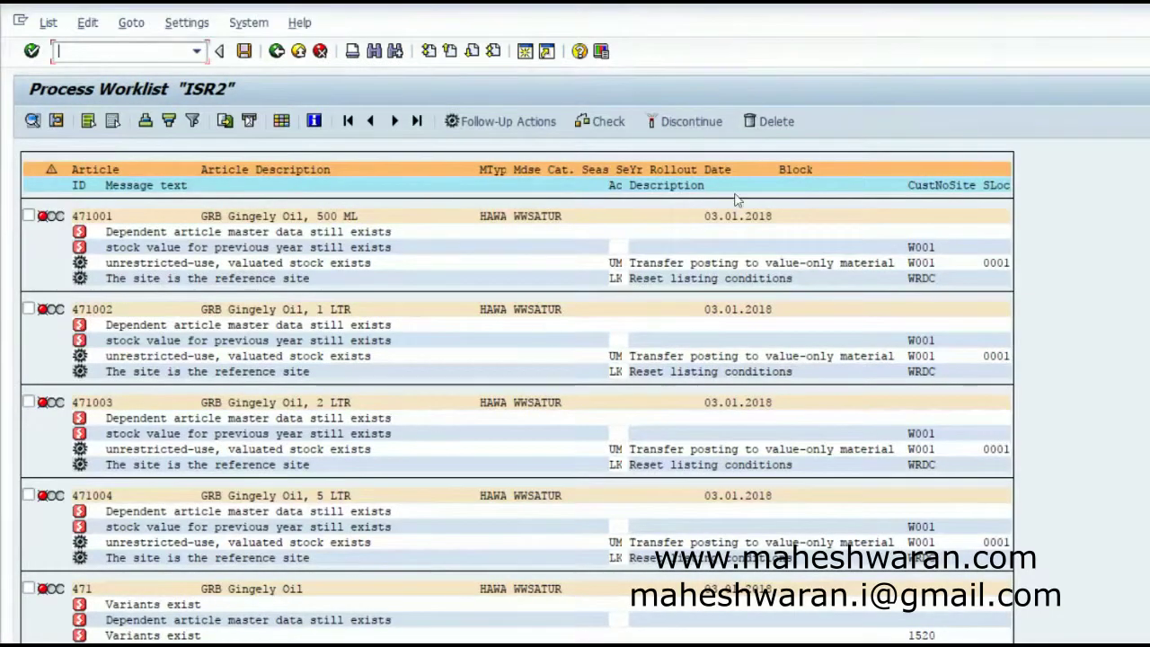
{"action": "left_click", "coordinate": [617, 280]}
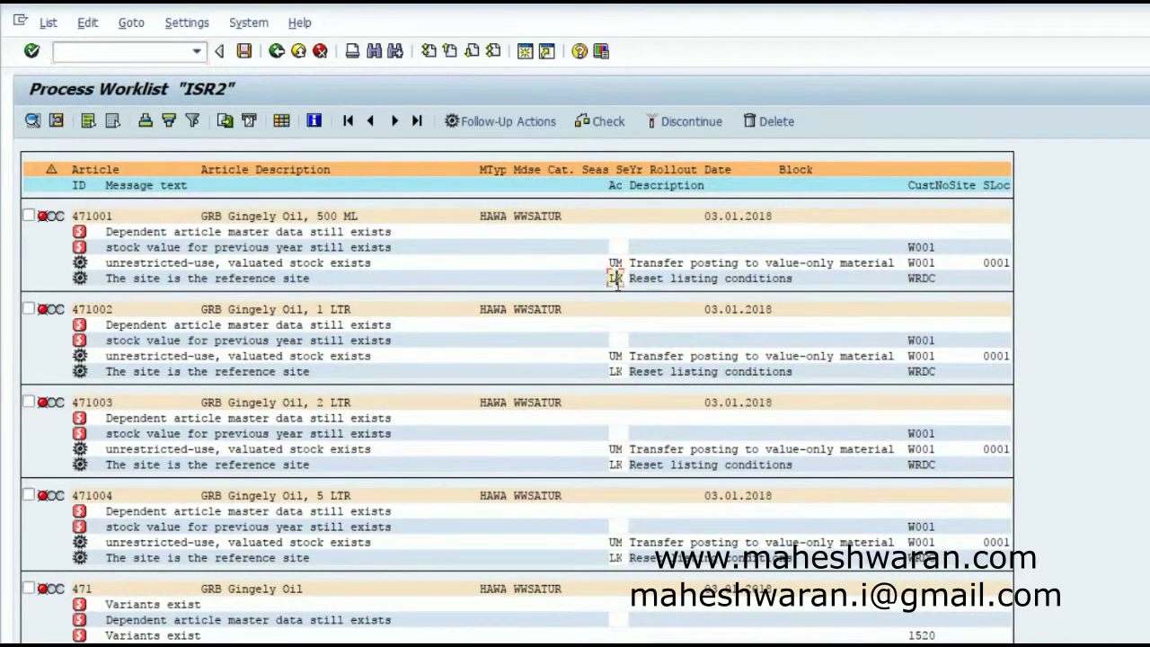
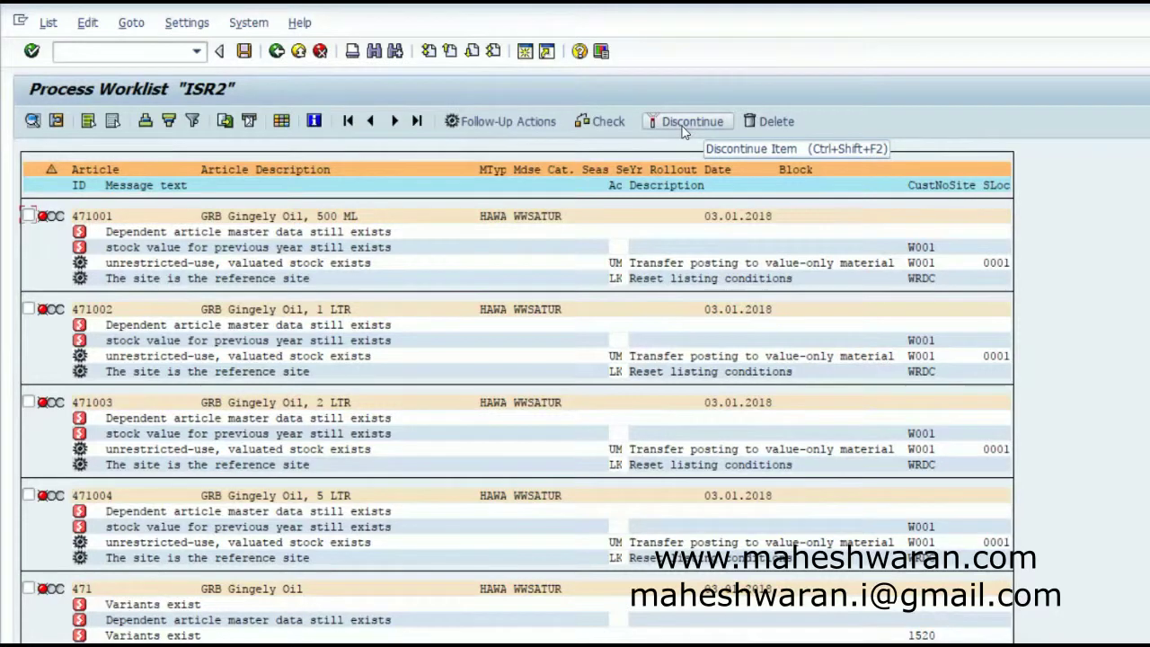
- Leave the ISR2 worklist without saving and return to the client-wide discontinuation selection
{"action": "left_click", "coordinate": [277, 52]}
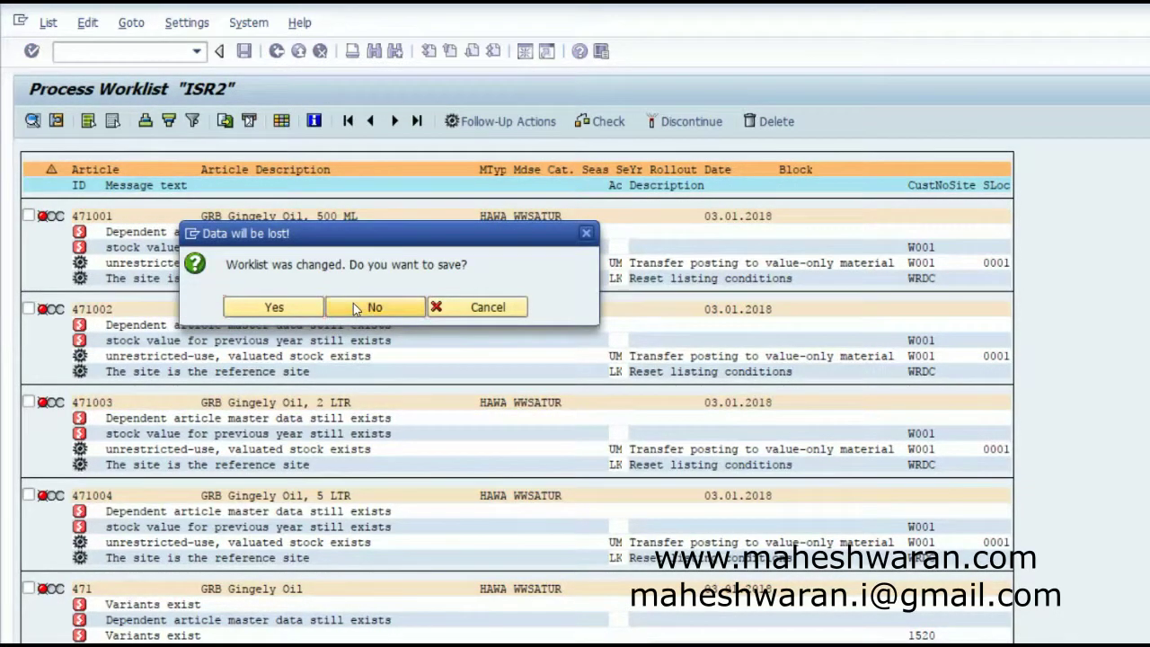
{"action": "left_click", "coordinate": [356, 307]}
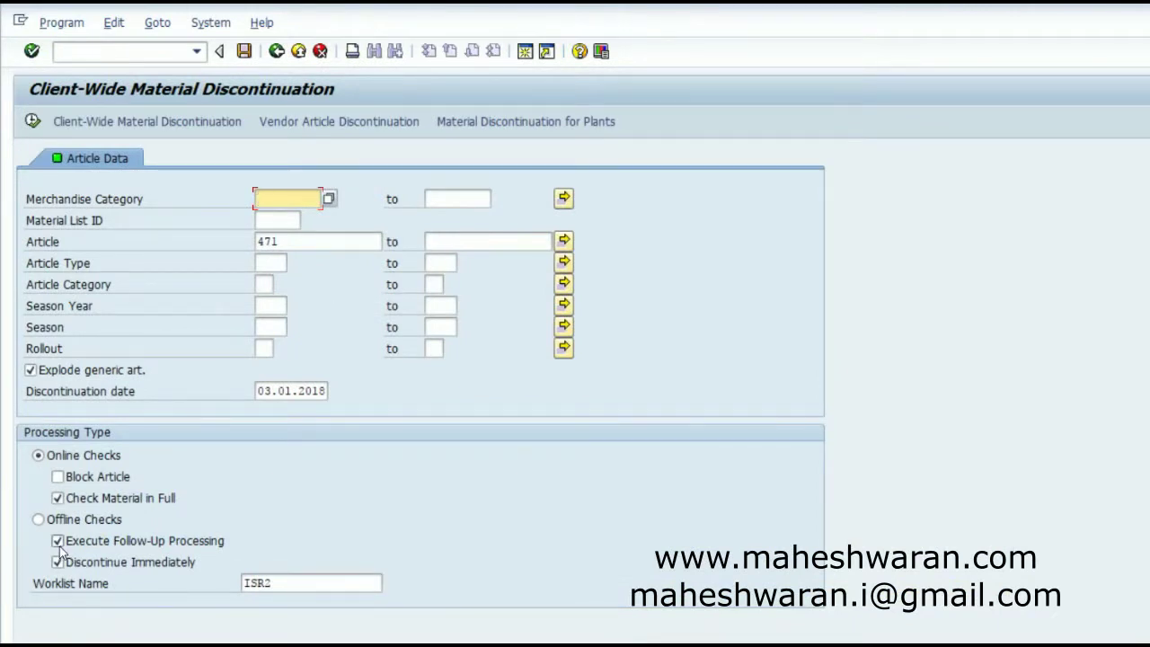
- Run the client-wide discontinuation with online checks for article 560, keeping the worklist name ISR2
{"action": "left_click", "coordinate": [39, 521]}
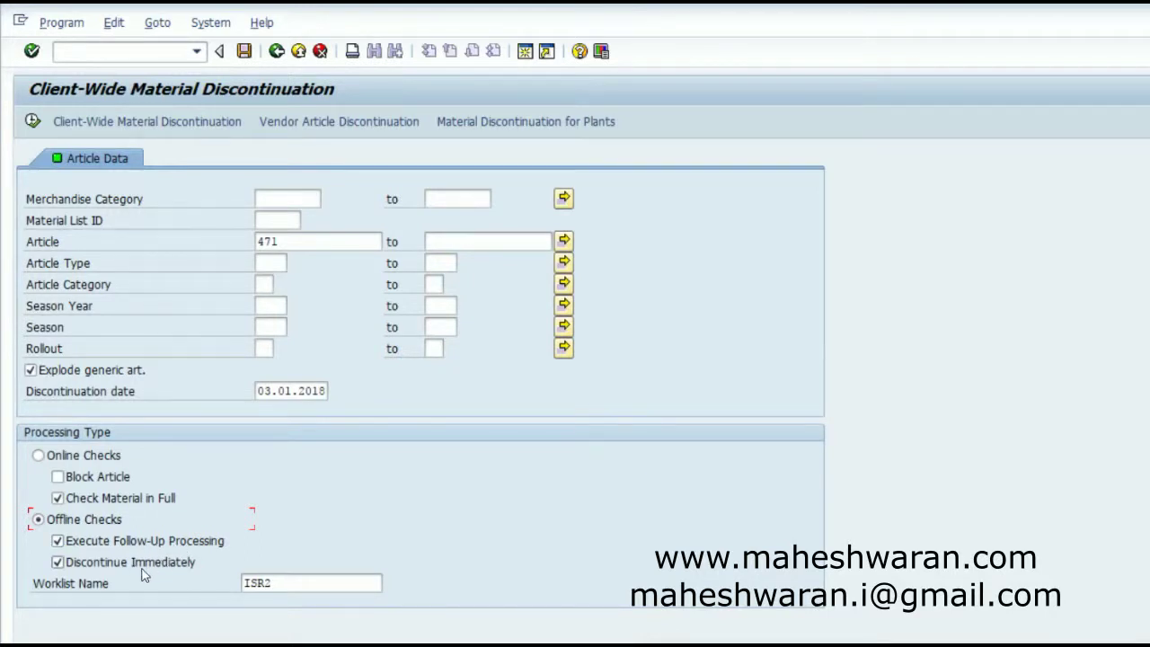
{"action": "left_click", "coordinate": [303, 582]}
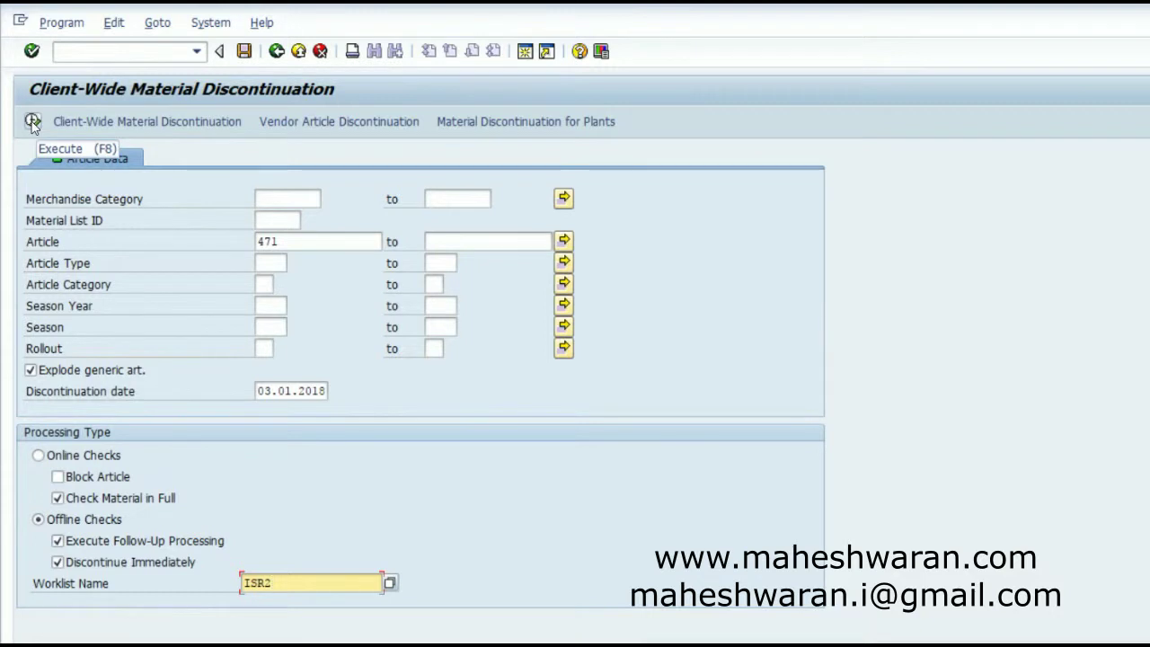
{"action": "left_click", "coordinate": [298, 238]}
{"action": "key", "text": "BackSpace"}
{"action": "key", "text": "BackSpace"}
{"action": "key", "text": "BackSpace"}
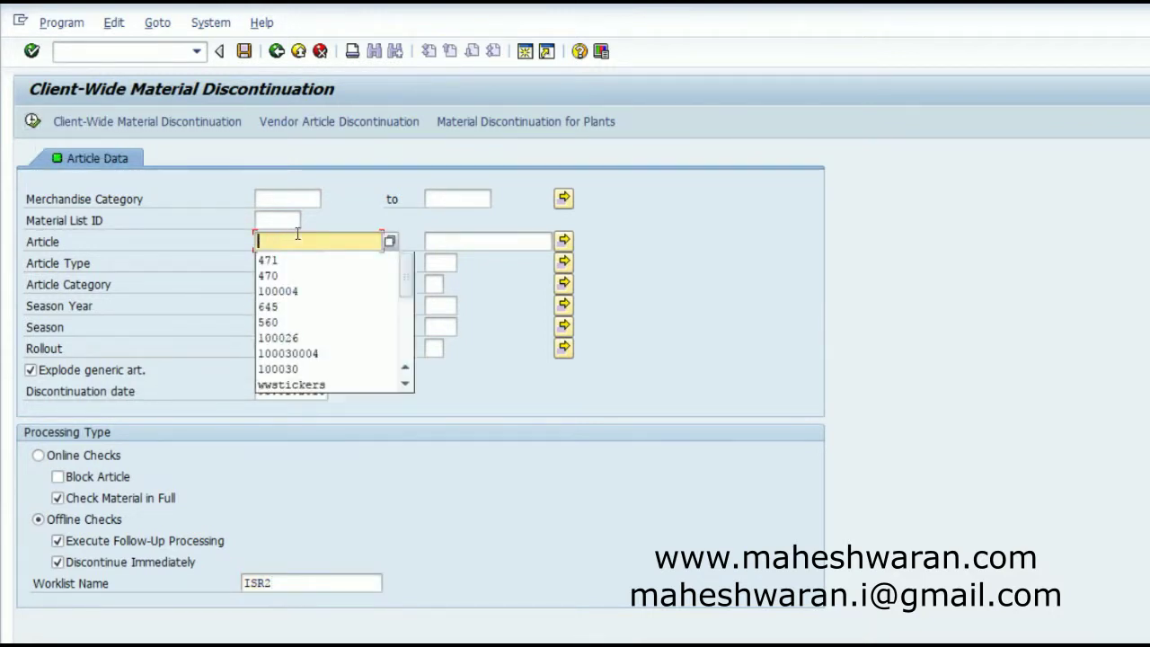
{"action": "type", "text": "5"}
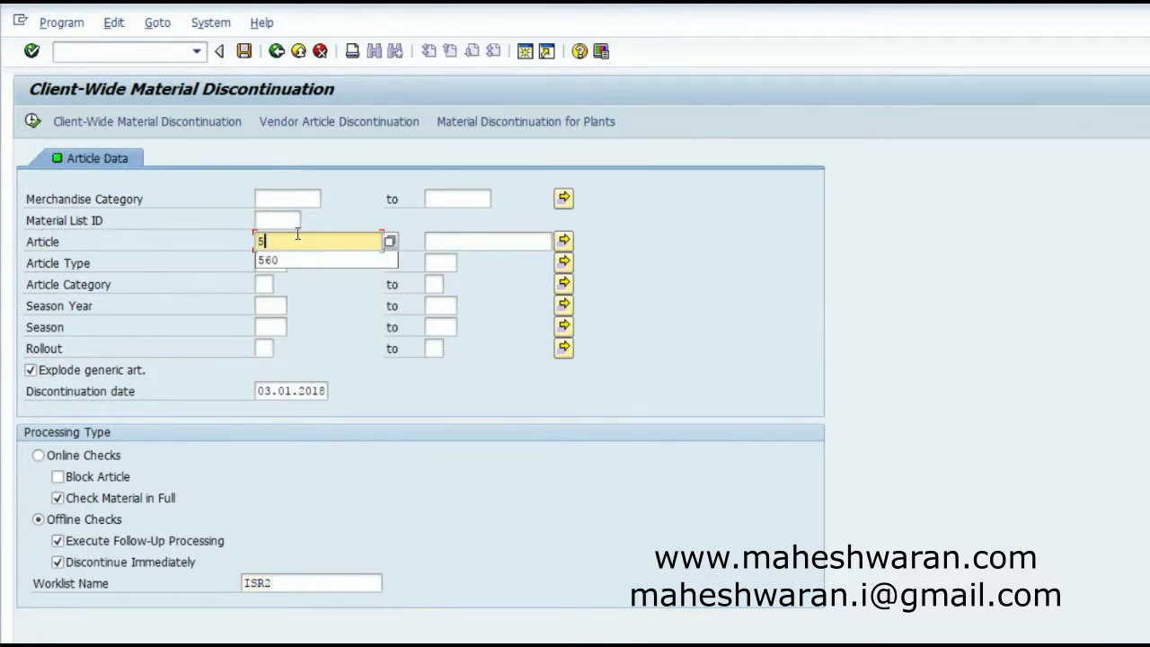
{"action": "type", "text": "60"}
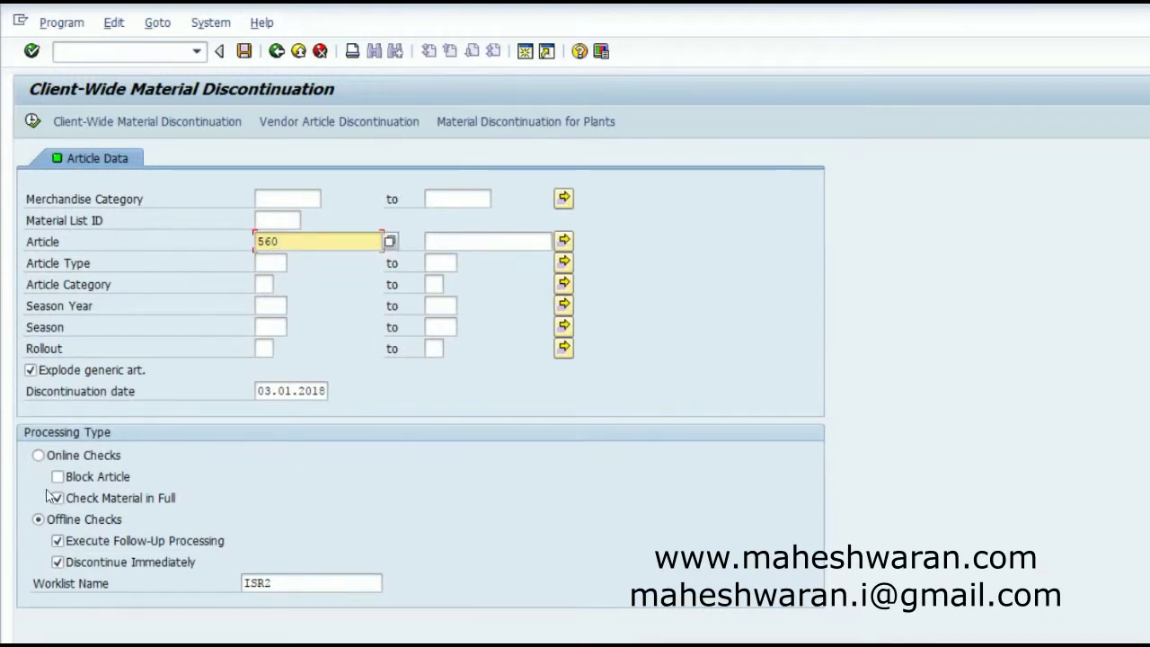
{"action": "left_click", "coordinate": [38, 458]}
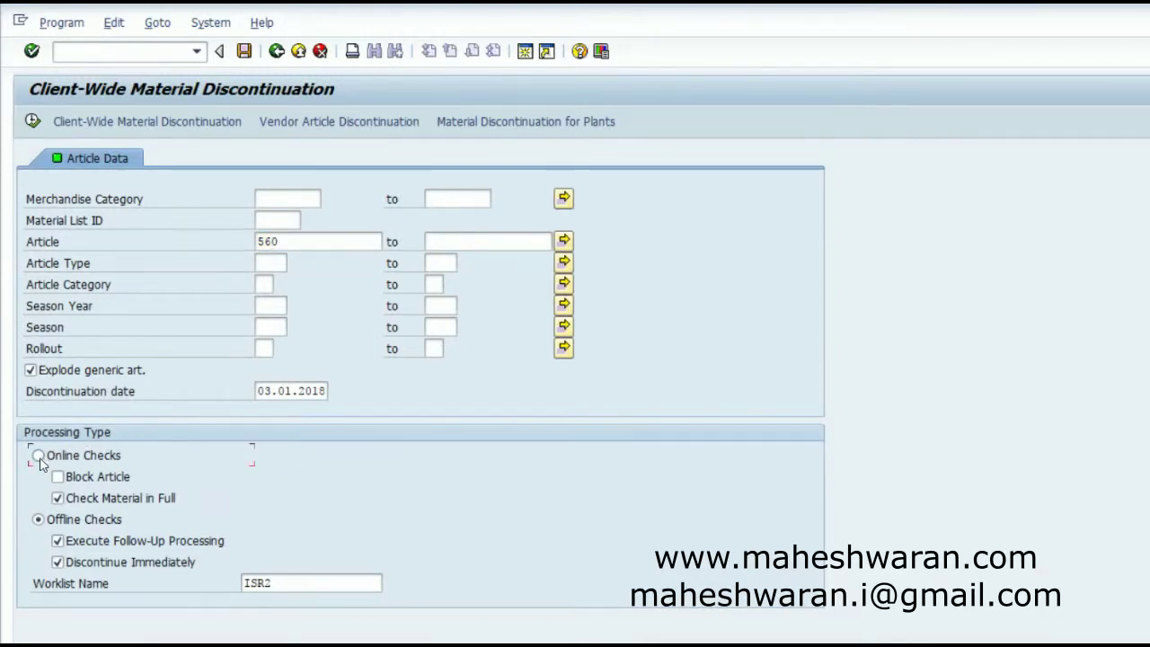
{"action": "left_click", "coordinate": [34, 122]}
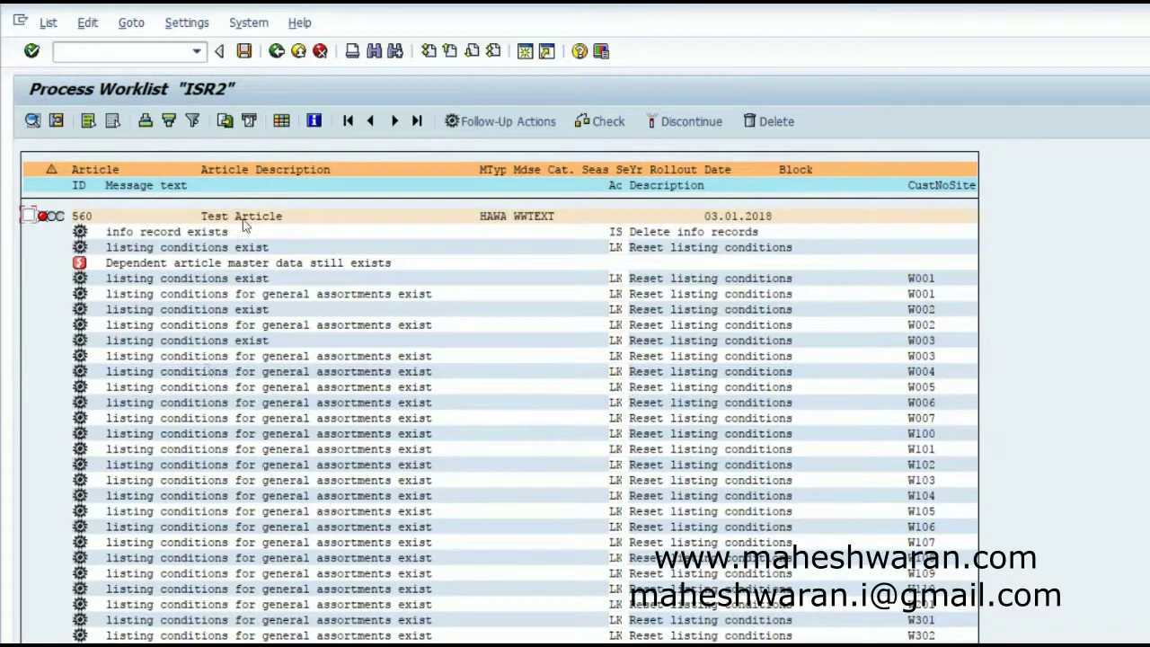
- Save article 560's ISR2 worklist while leaving it, and return to the SAP Retail menu
{"action": "left_click", "coordinate": [275, 52]}
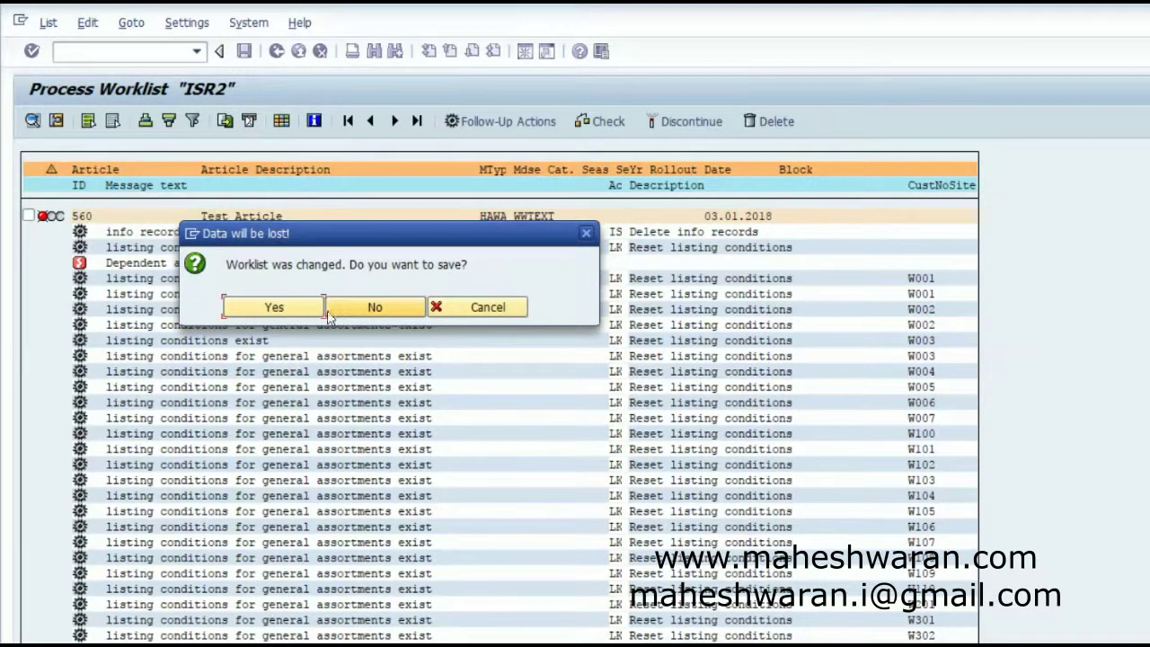
{"action": "left_click", "coordinate": [267, 307]}
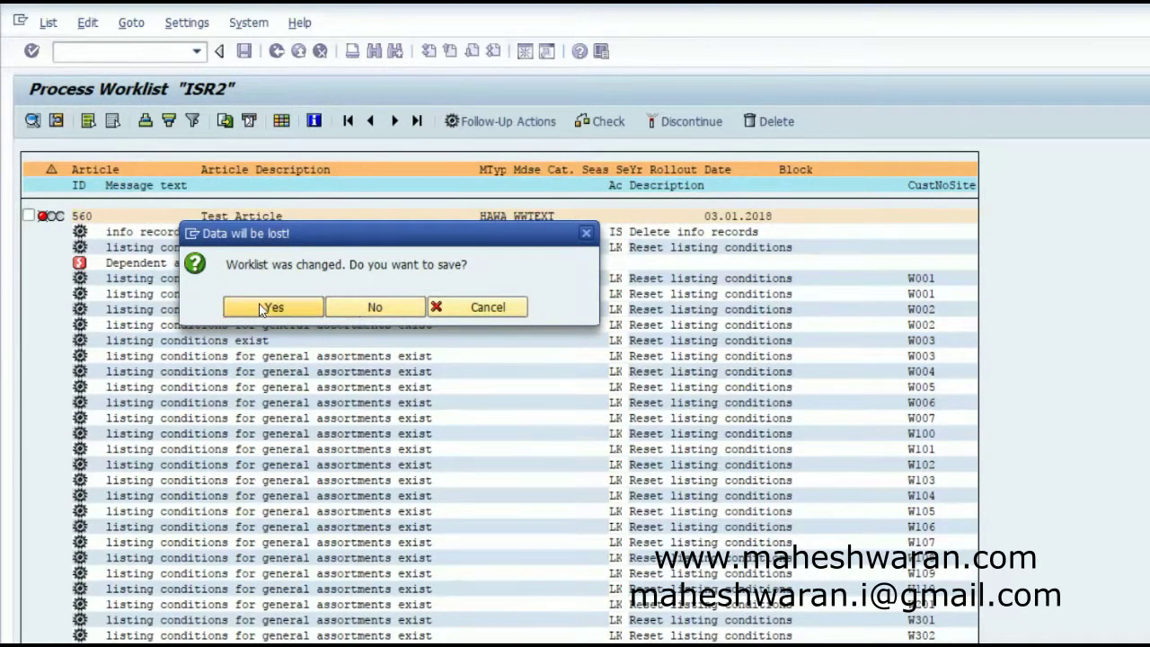
{"action": "left_click", "coordinate": [370, 307]}
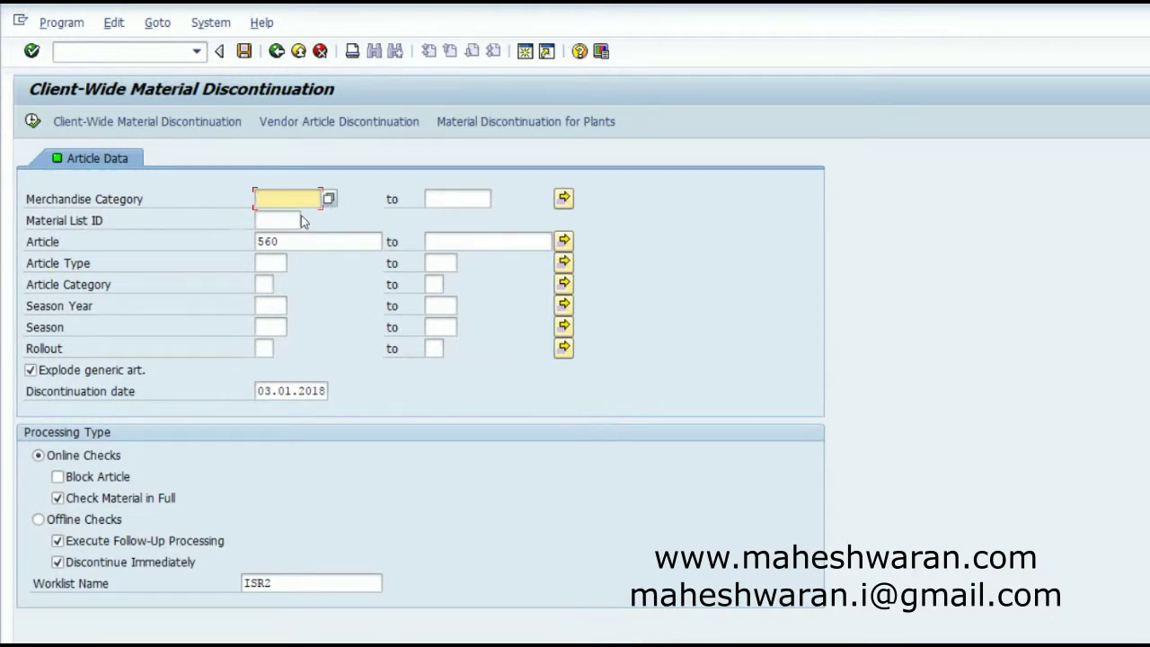
{"action": "left_click", "coordinate": [277, 51]}
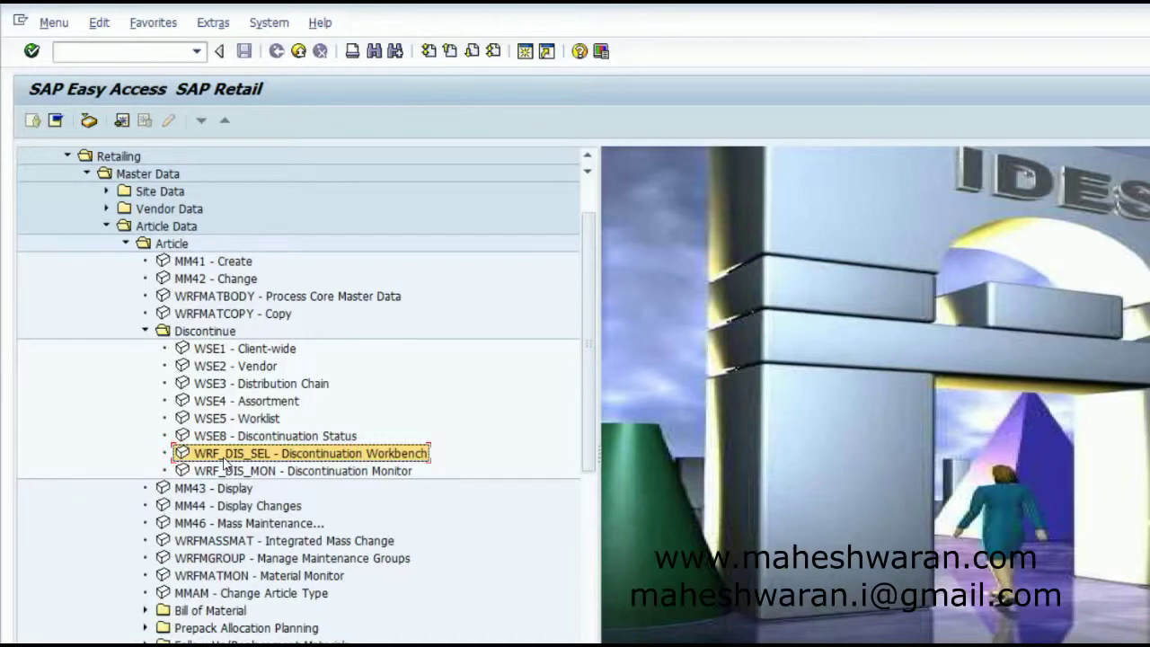
- View the details of worklist 31 in the Discontinuation Monitor and return to the SAP Retail menu
{"action": "double_click", "coordinate": [224, 472]}
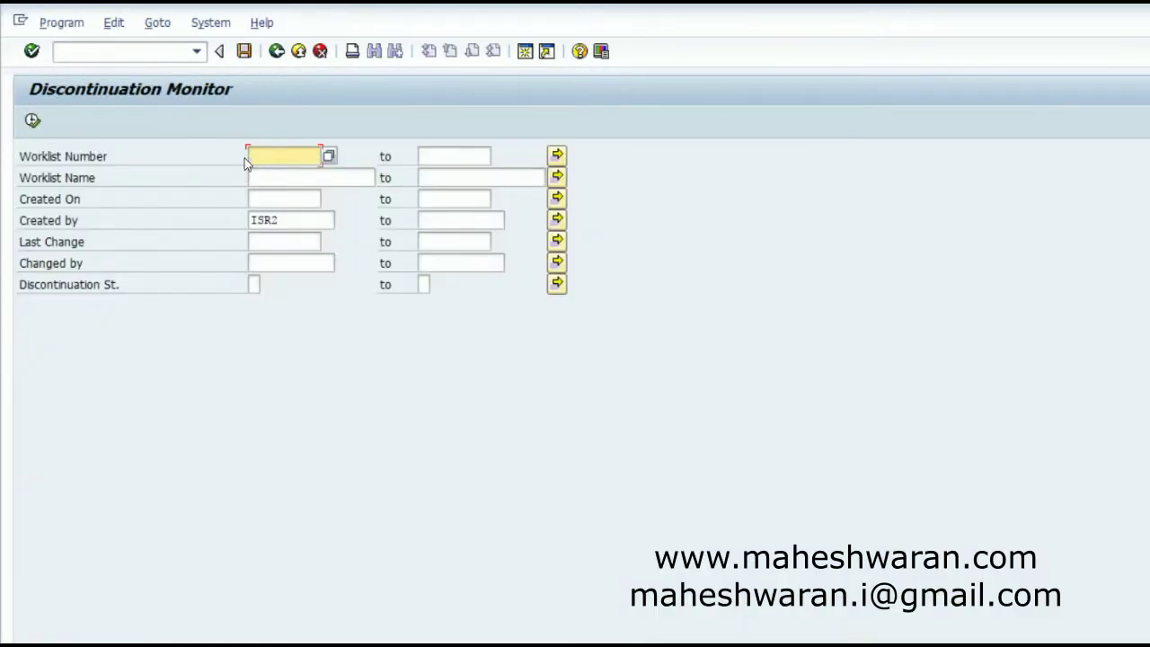
{"action": "left_click", "coordinate": [33, 123]}
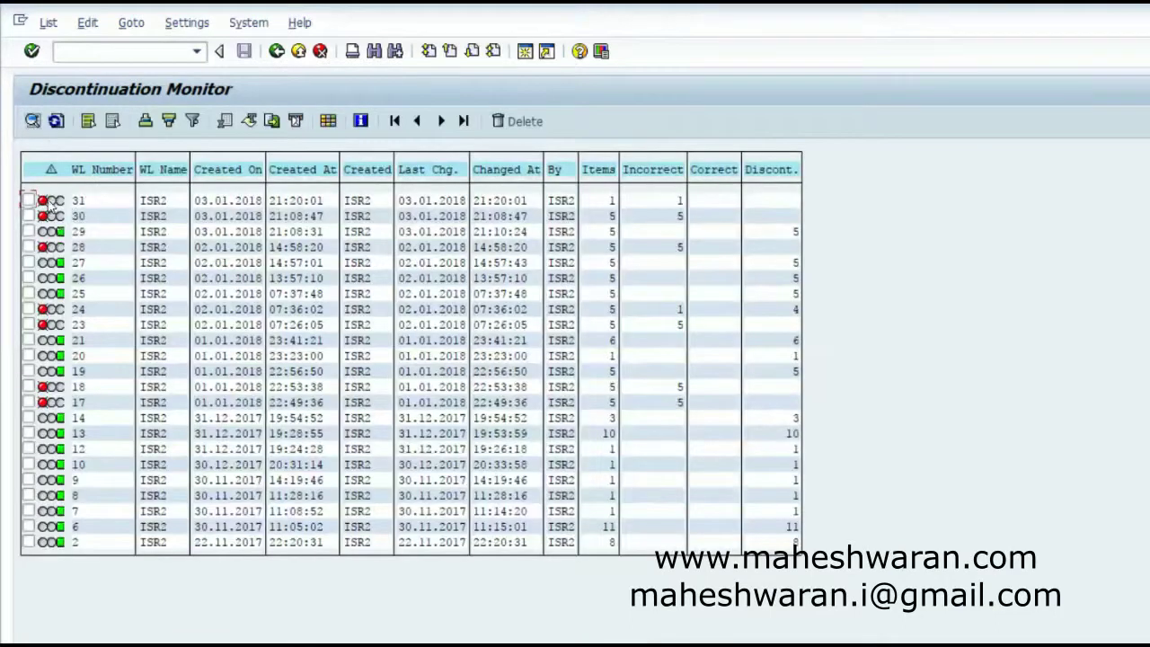
{"action": "left_click", "coordinate": [28, 200]}
{"action": "left_click", "coordinate": [33, 121]}
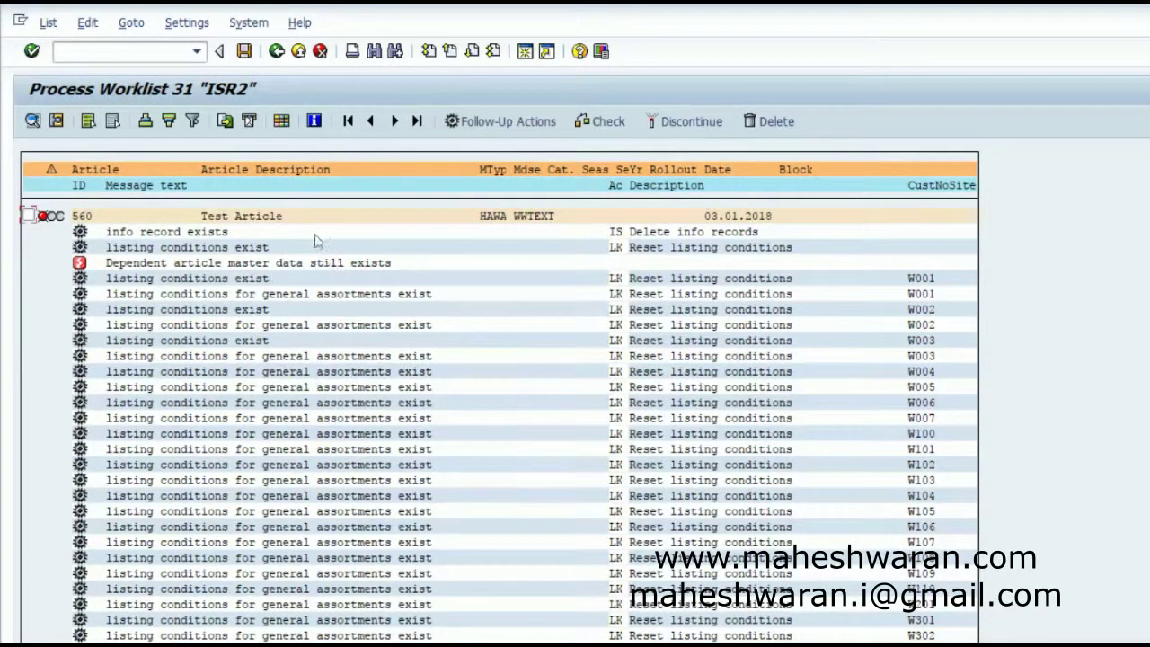
{"action": "left_click", "coordinate": [276, 51]}
{"action": "left_click", "coordinate": [276, 52]}
{"action": "left_click", "coordinate": [276, 51]}
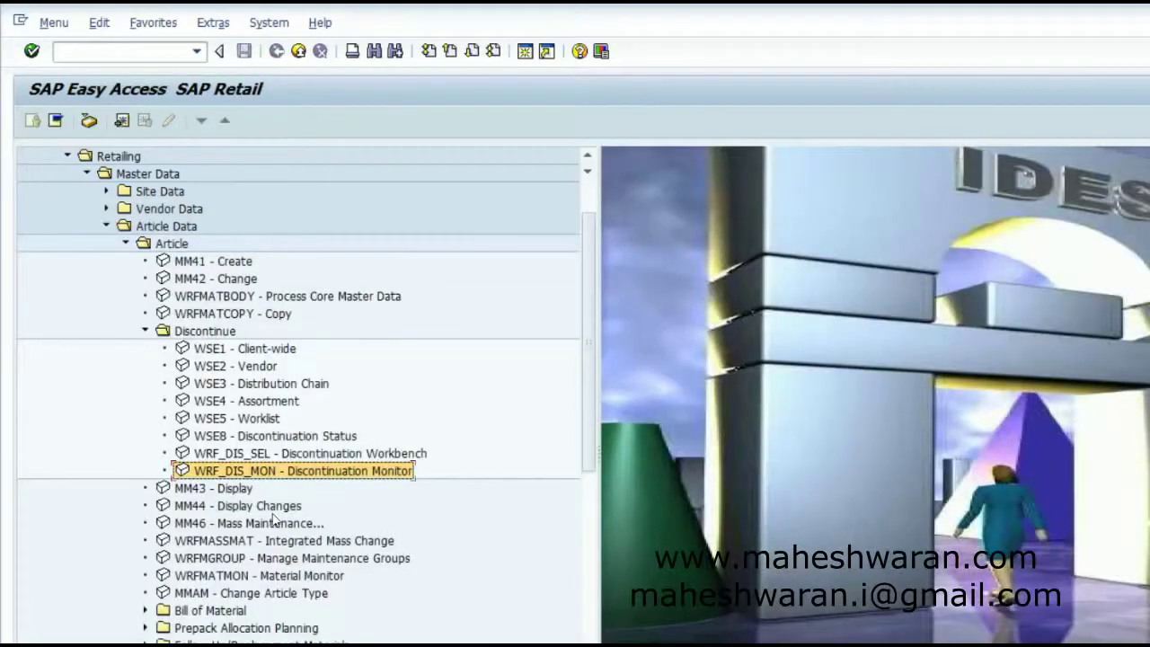
- Run the Discontinuation Workbench for article 560 with offline checks, agree to execute the follow-up actions, and return to the menu
{"action": "double_click", "coordinate": [269, 453]}
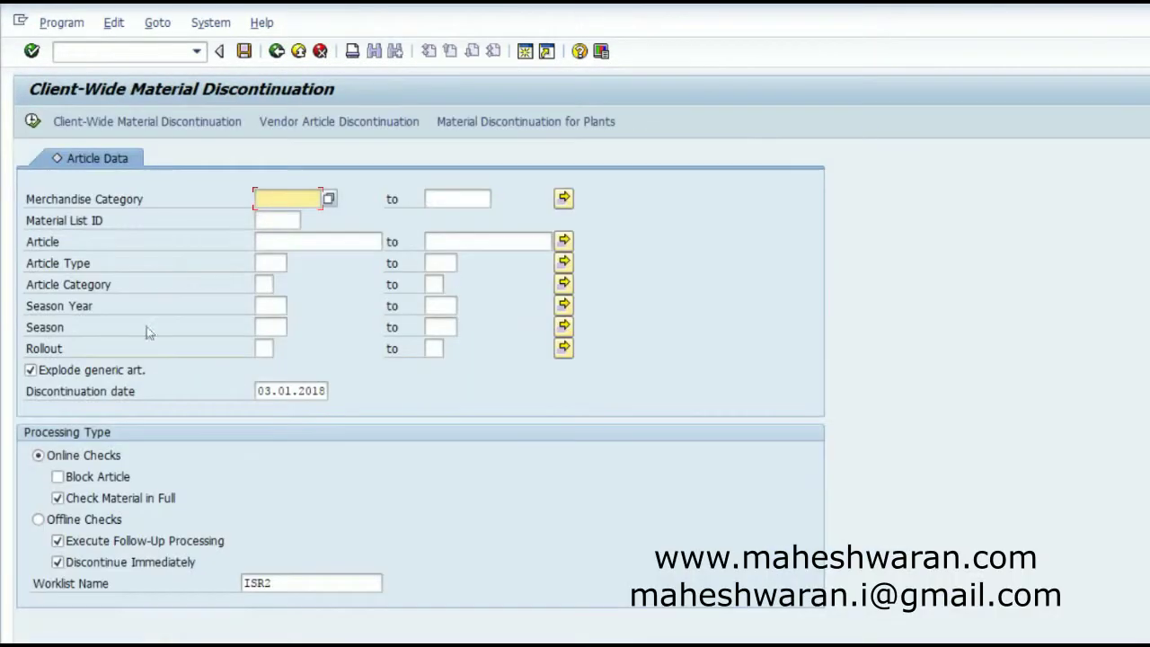
{"action": "left_click", "coordinate": [280, 242]}
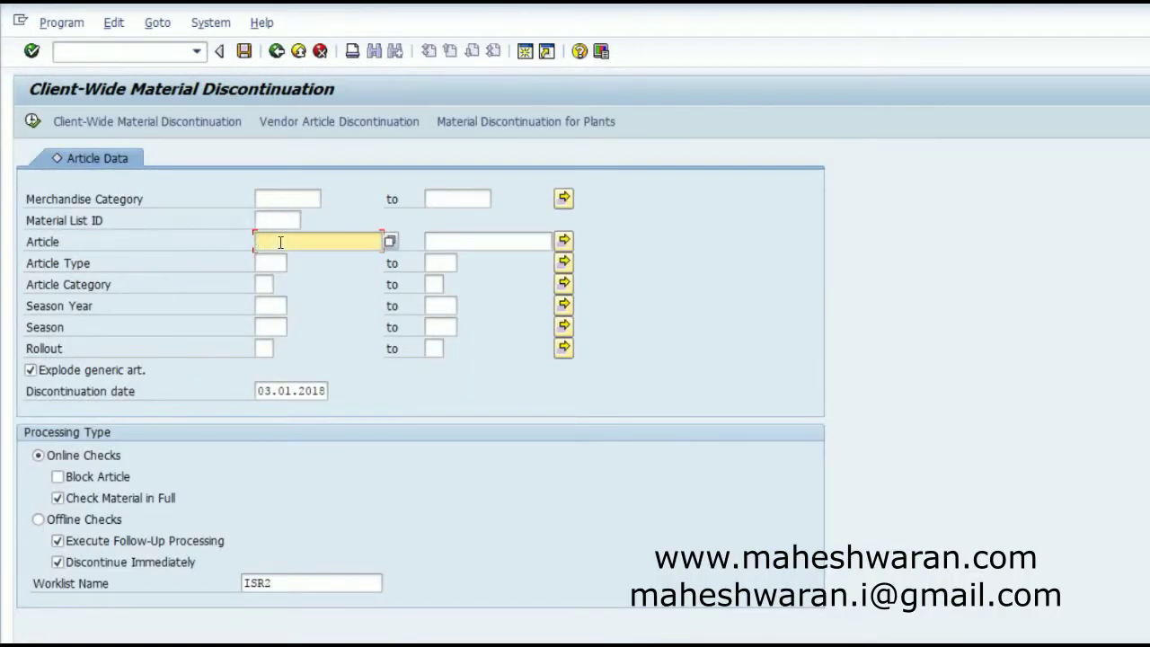
{"action": "type", "text": "560"}
{"action": "left_click", "coordinate": [87, 523]}
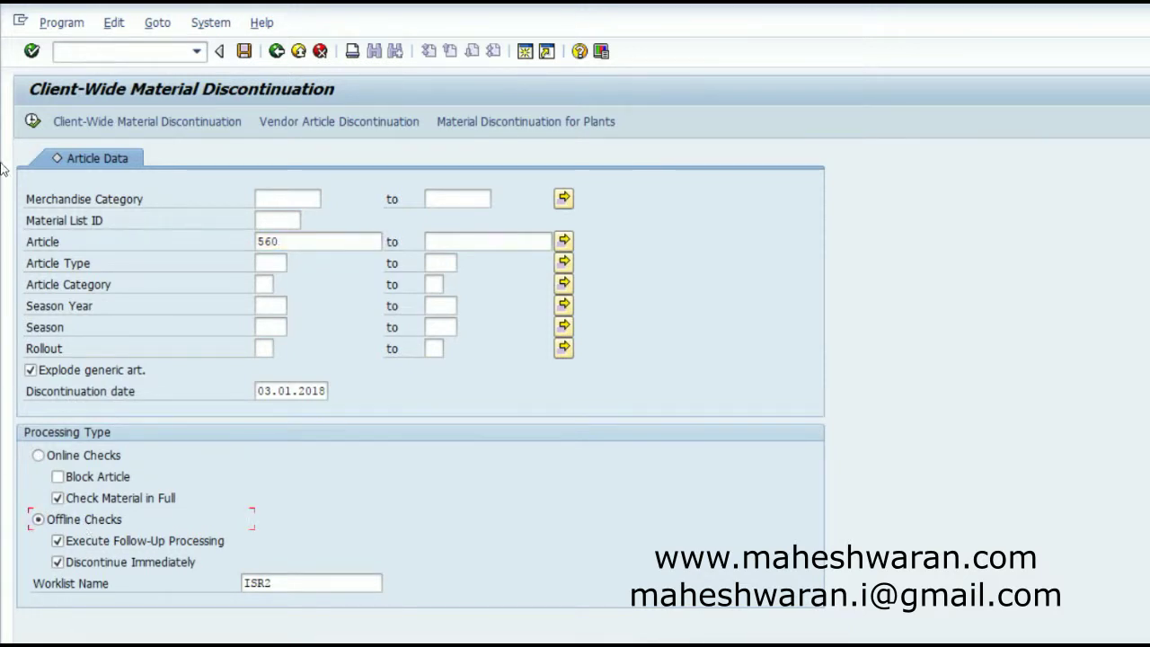
{"action": "left_click", "coordinate": [38, 123]}
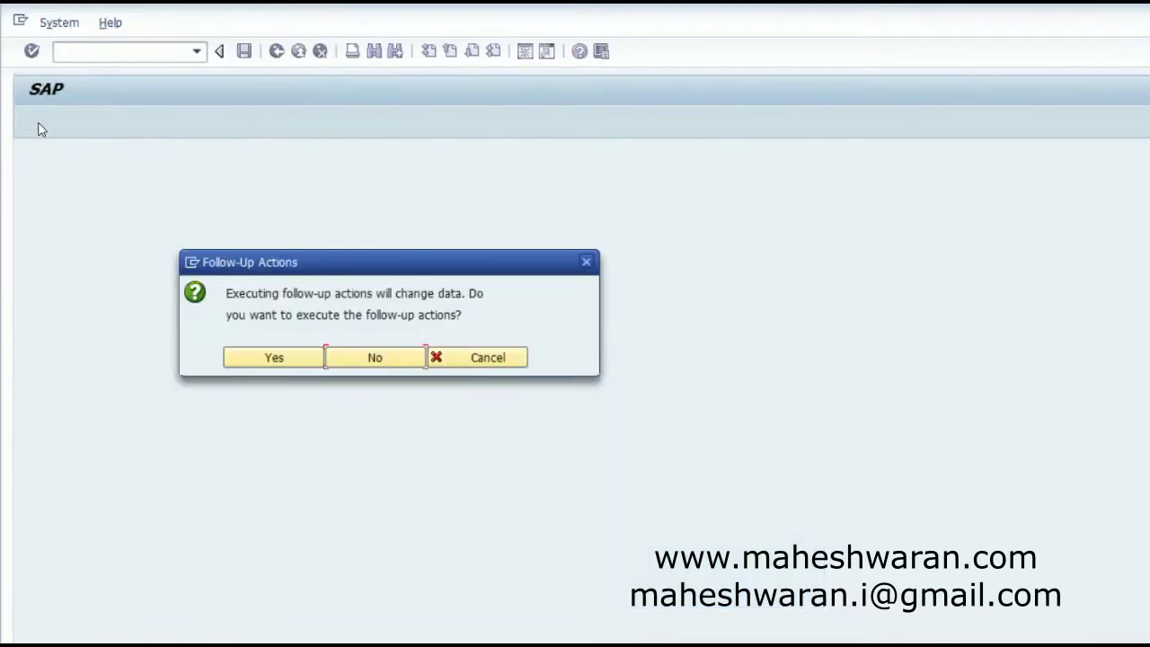
{"action": "left_click", "coordinate": [295, 357]}
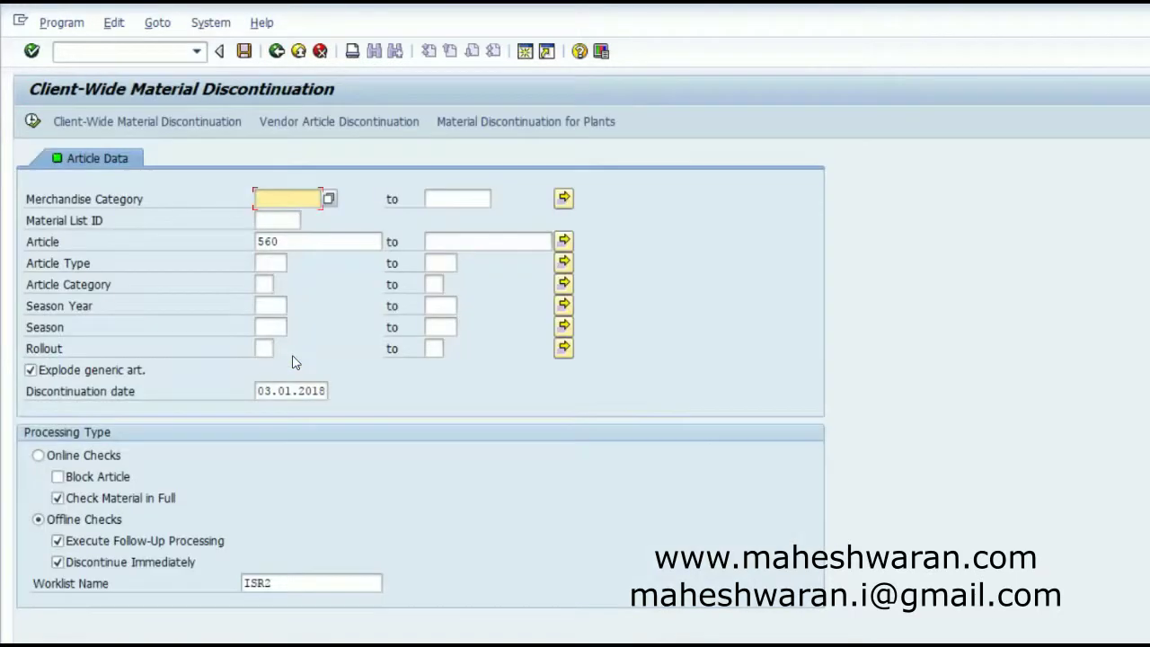
{"action": "left_click", "coordinate": [281, 54]}
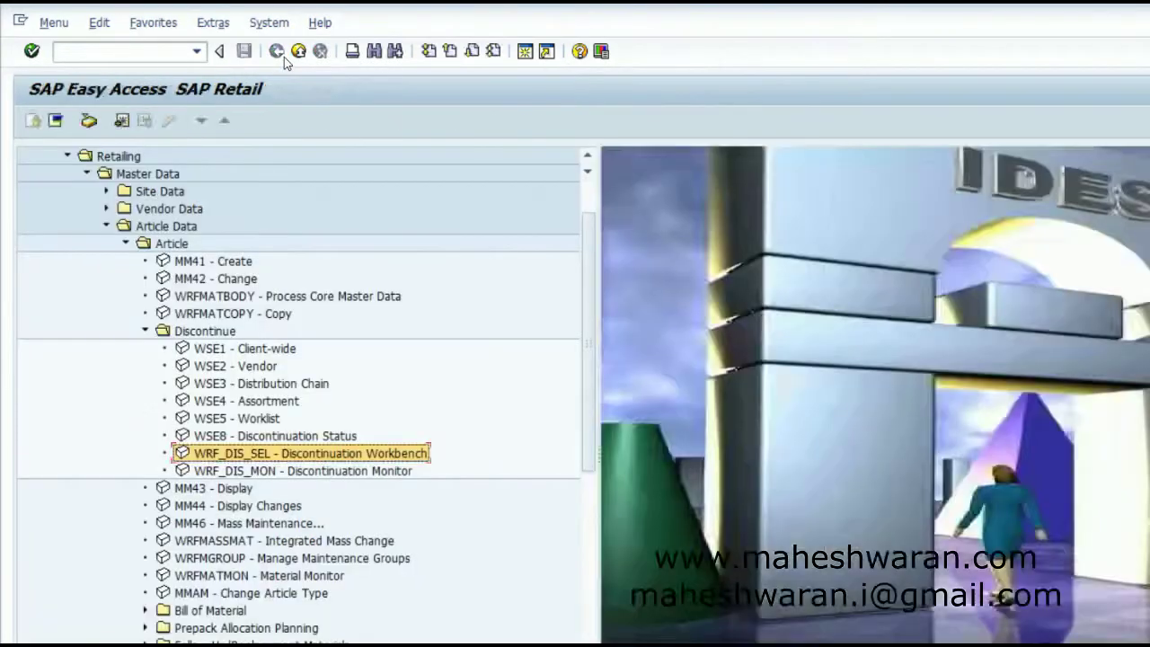
- Examine article 560's discontinuation status in worklist 32 of the Discontinuation Monitor and return to the menu
{"action": "double_click", "coordinate": [247, 471]}
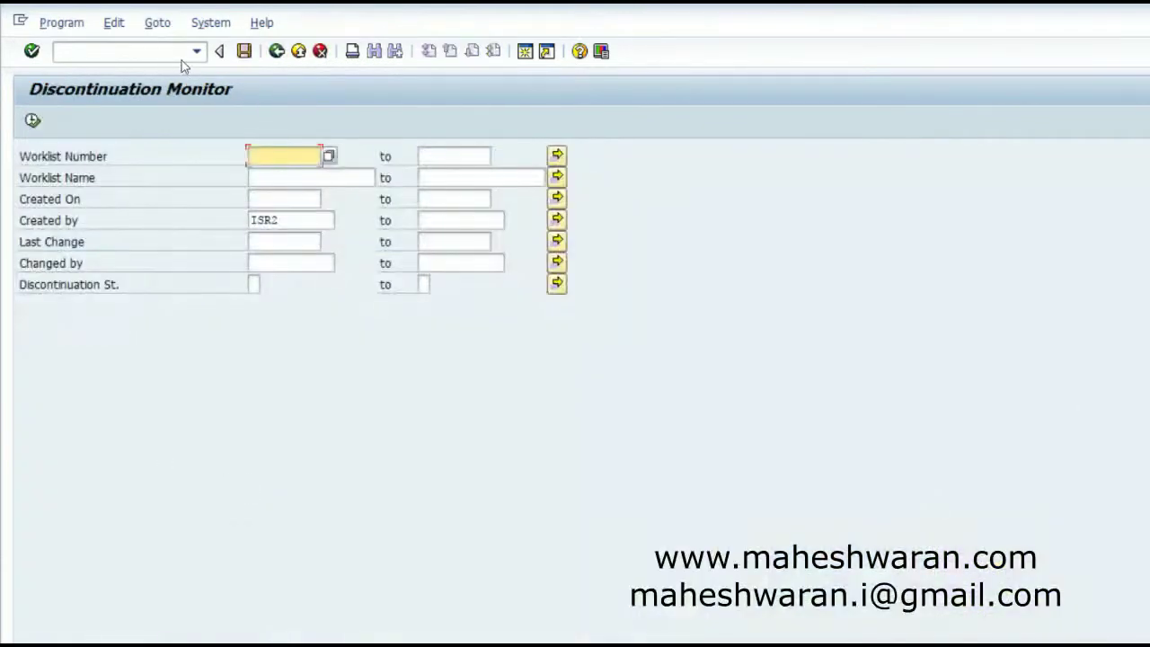
{"action": "left_click", "coordinate": [32, 121]}
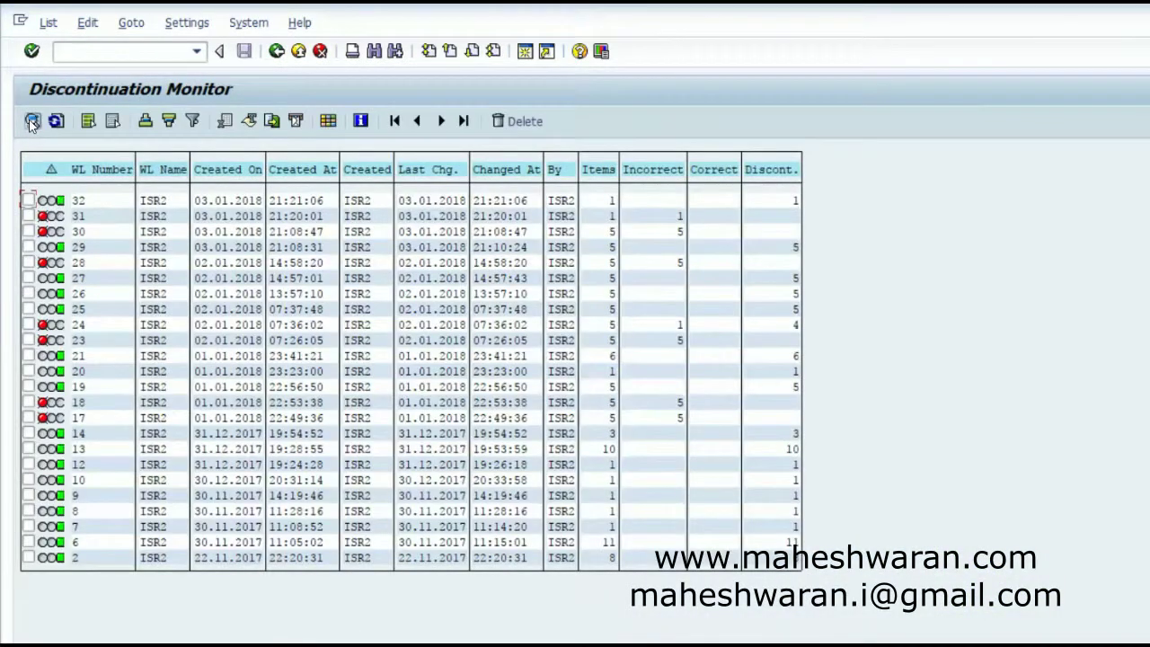
{"action": "left_click", "coordinate": [28, 199]}
{"action": "left_click", "coordinate": [32, 119]}
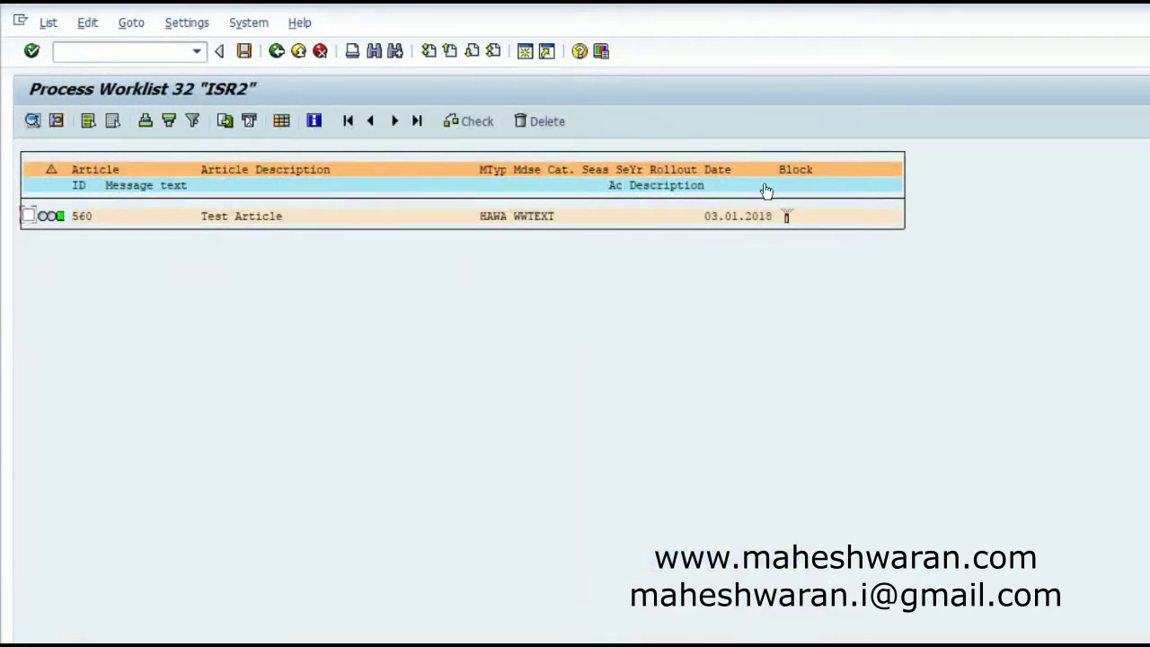
{"action": "left_click", "coordinate": [184, 52]}
{"action": "left_click", "coordinate": [275, 51]}
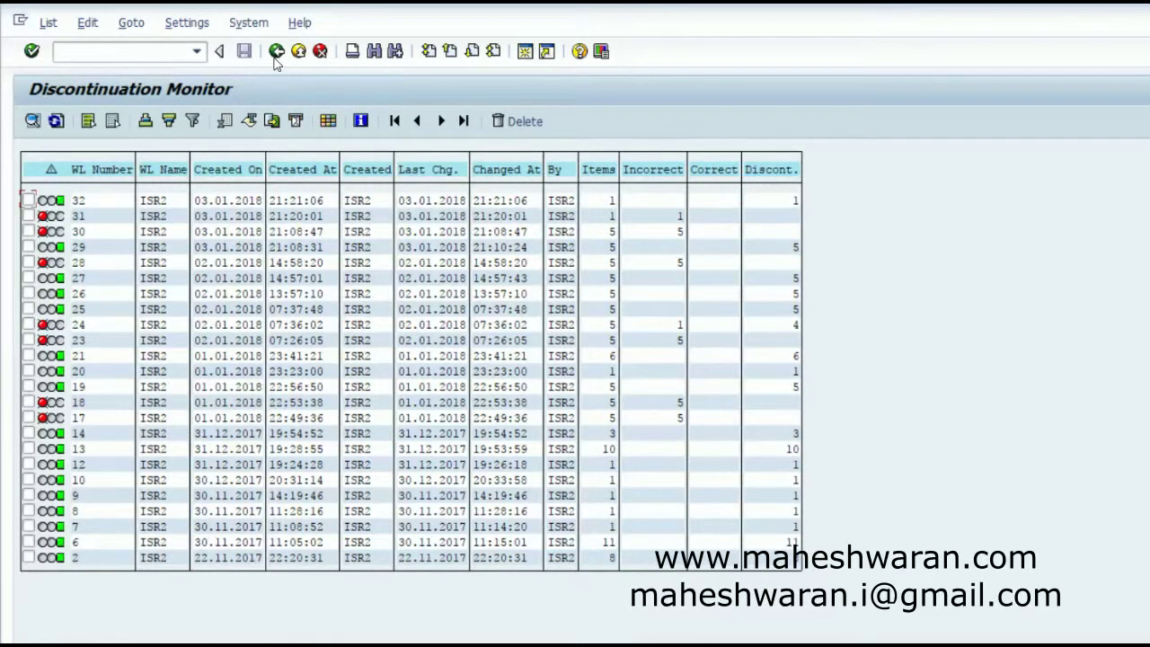
{"action": "left_click", "coordinate": [275, 56]}
{"action": "left_click", "coordinate": [274, 55]}
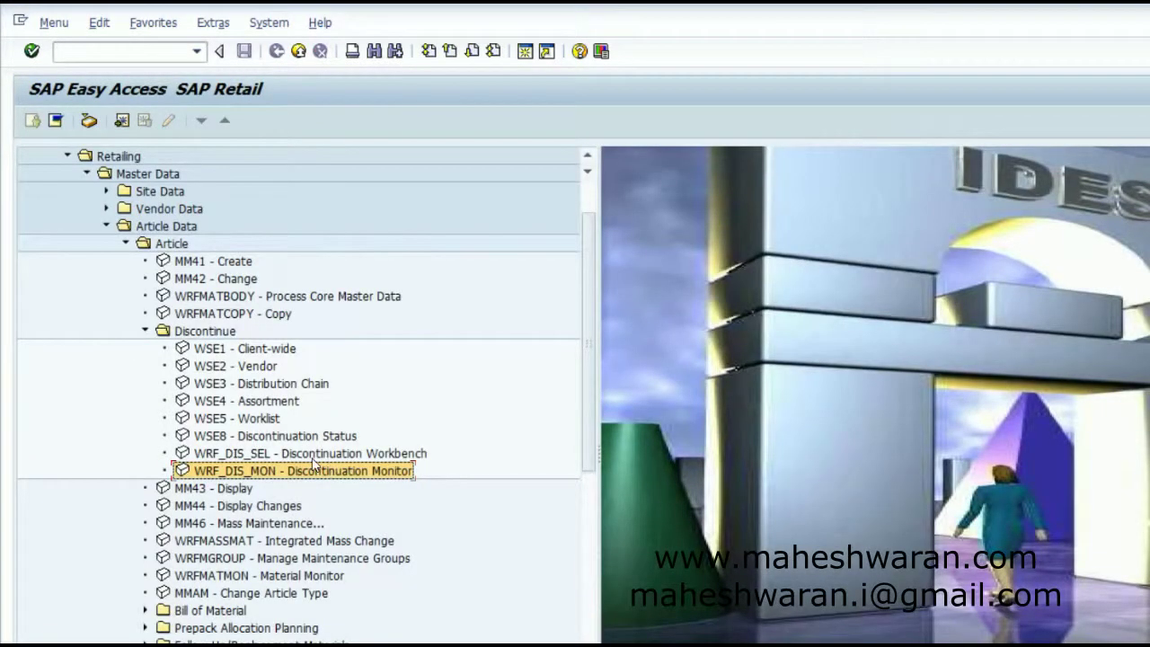
- Run the Discontinuation Workbench with online checks for article 471
{"action": "double_click", "coordinate": [322, 453]}
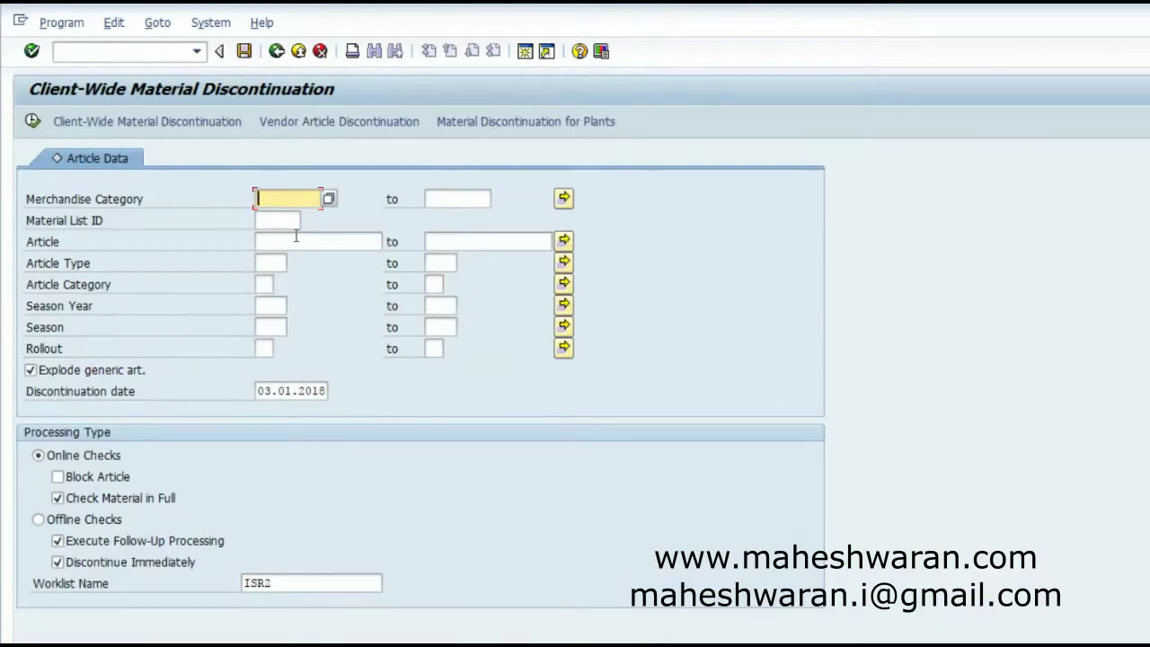
{"action": "left_click", "coordinate": [294, 241]}
{"action": "type", "text": "47"}
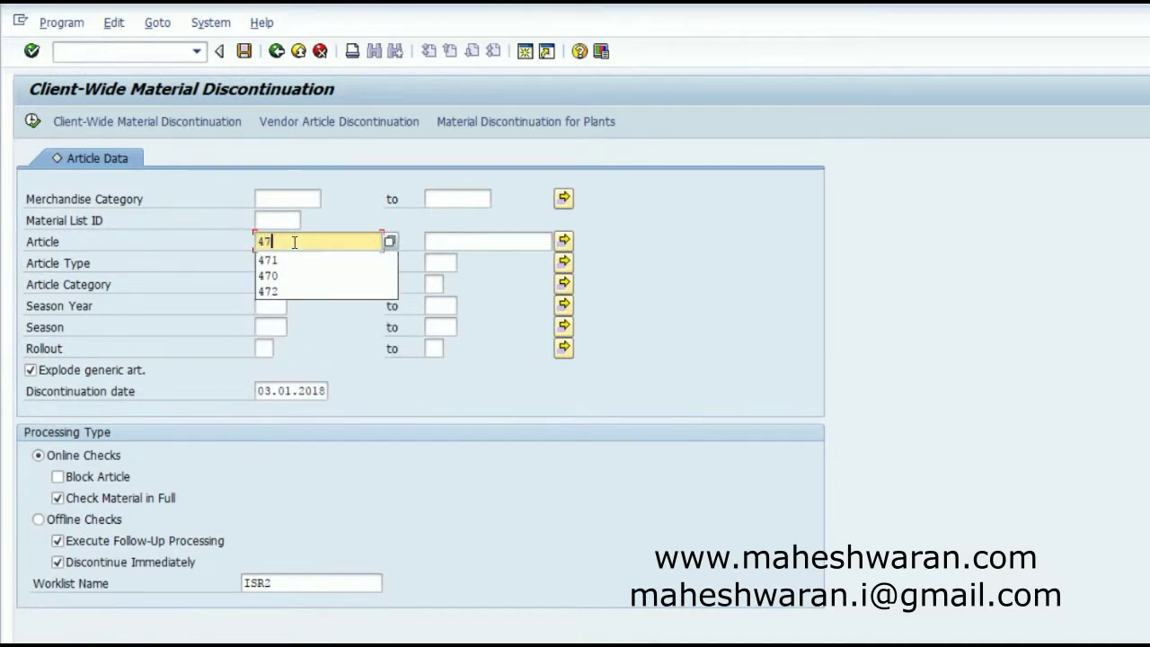
{"action": "type", "text": "1"}
{"action": "key", "text": "Return"}
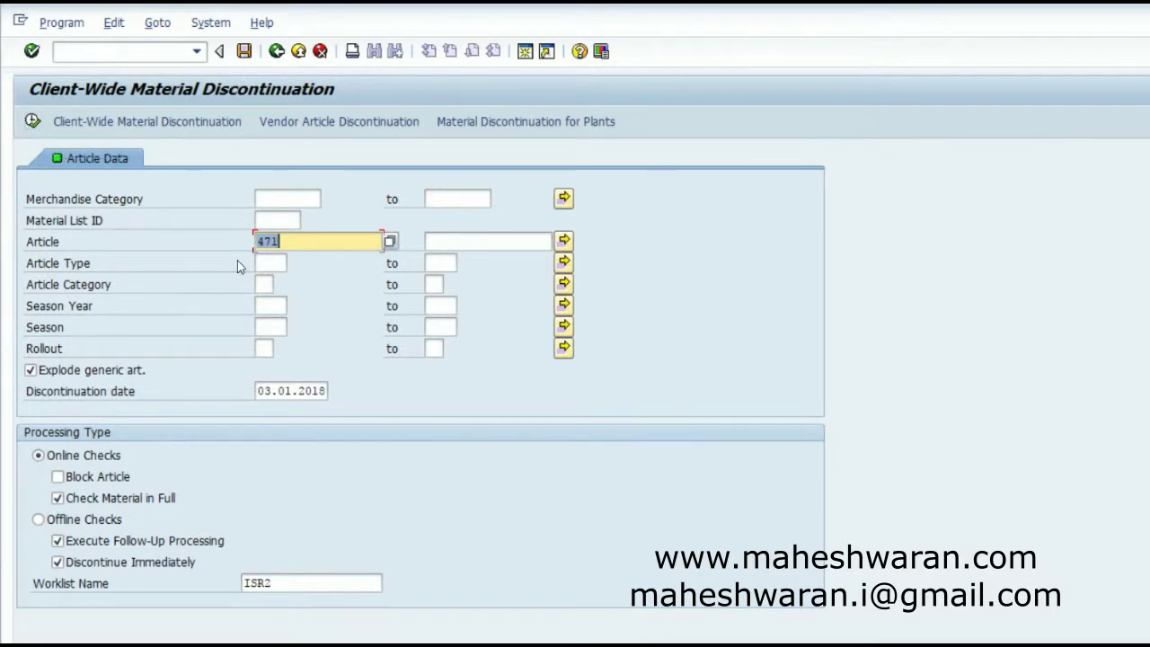
{"action": "left_click", "coordinate": [323, 243]}
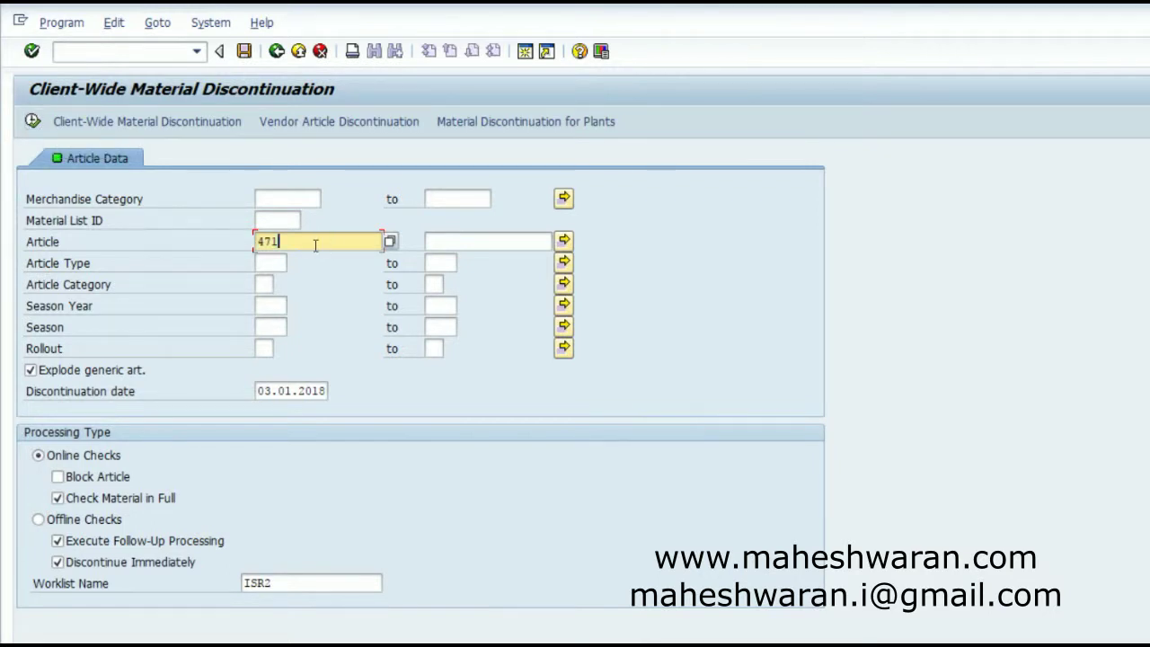
{"action": "left_click", "coordinate": [32, 122]}
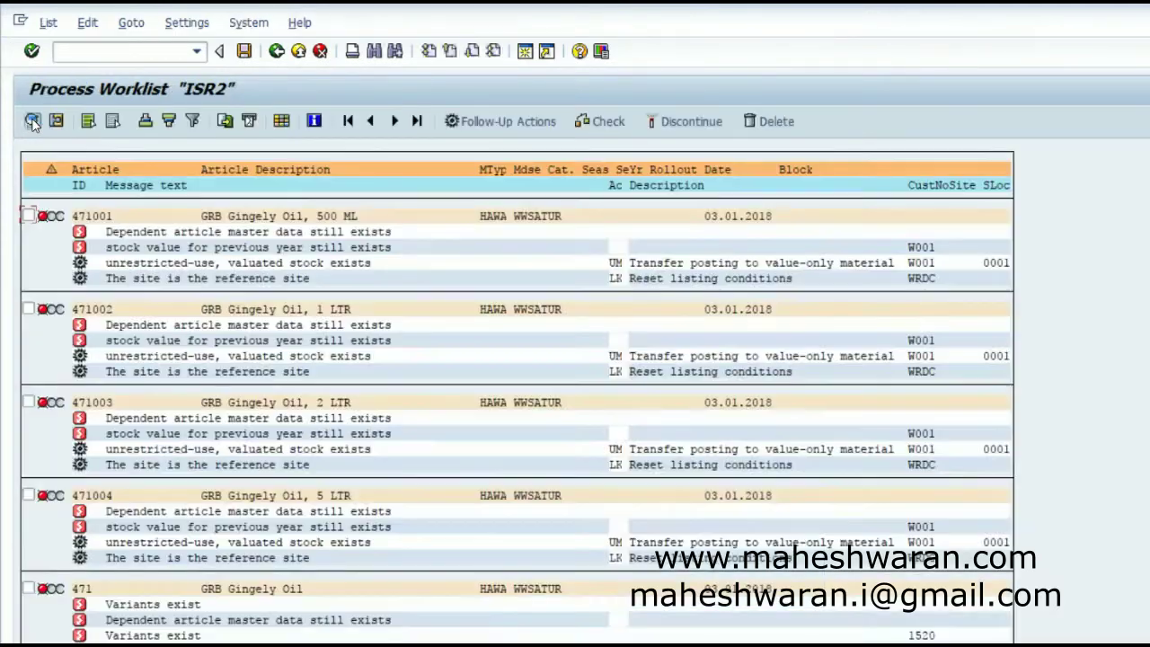
- Select all articles in the ISR2 worklist for article 471 and execute their follow-up actions
{"action": "left_click", "coordinate": [615, 277]}
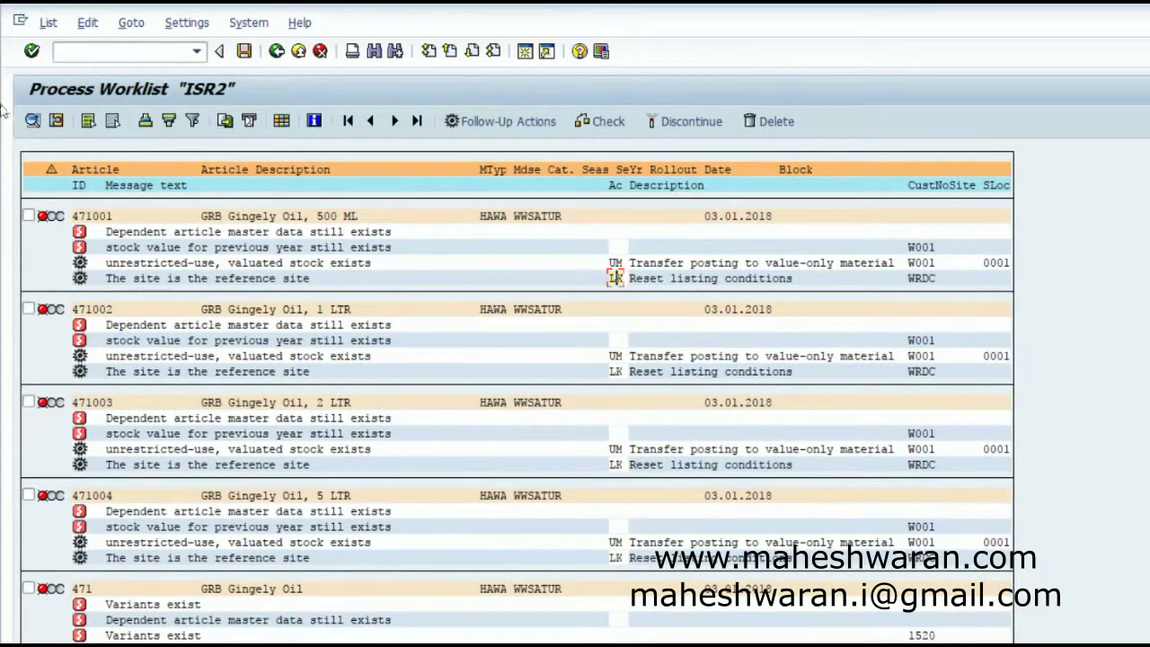
{"action": "left_click", "coordinate": [88, 121]}
{"action": "left_click", "coordinate": [513, 127]}
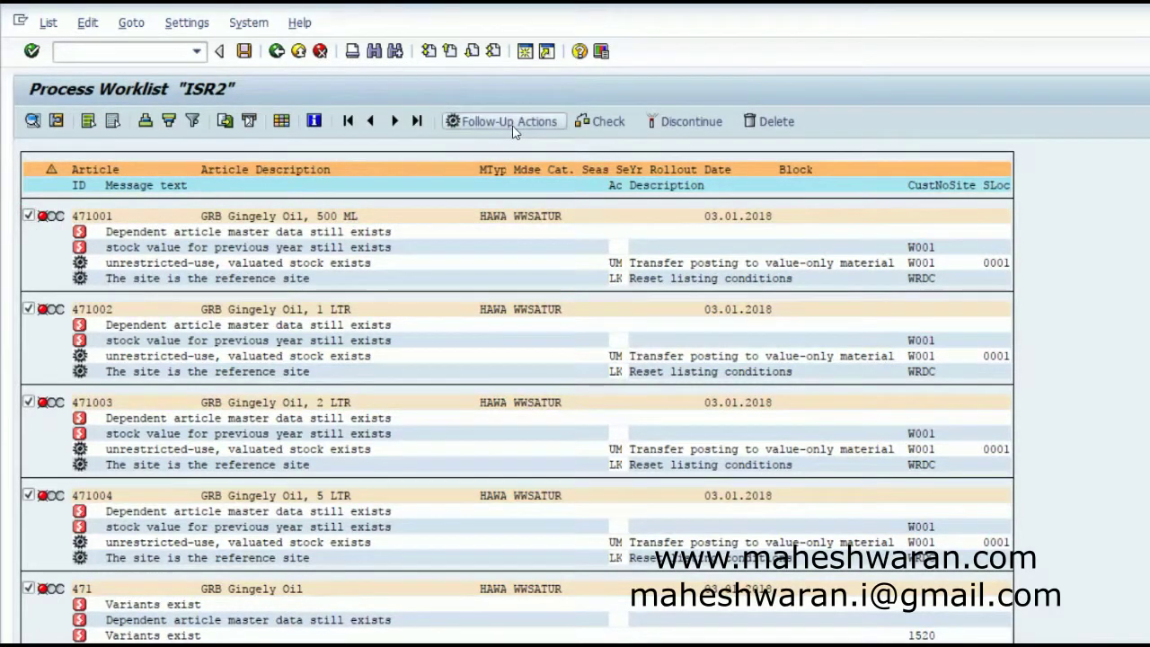
{"action": "left_click", "coordinate": [310, 331]}
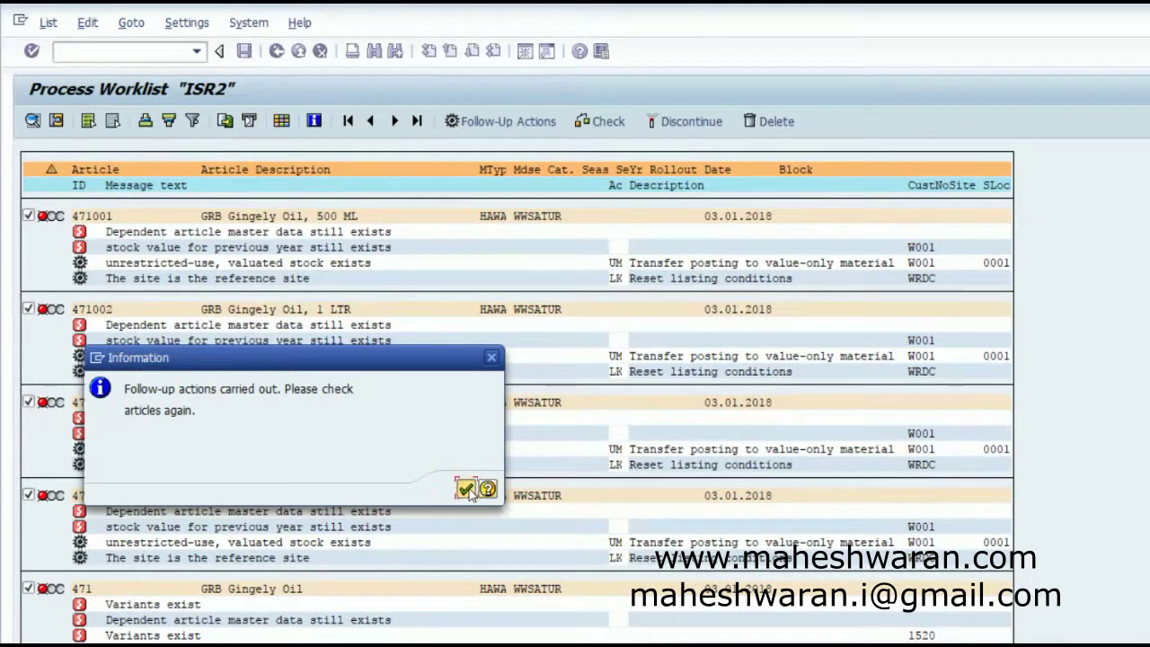
{"action": "left_click", "coordinate": [469, 490]}
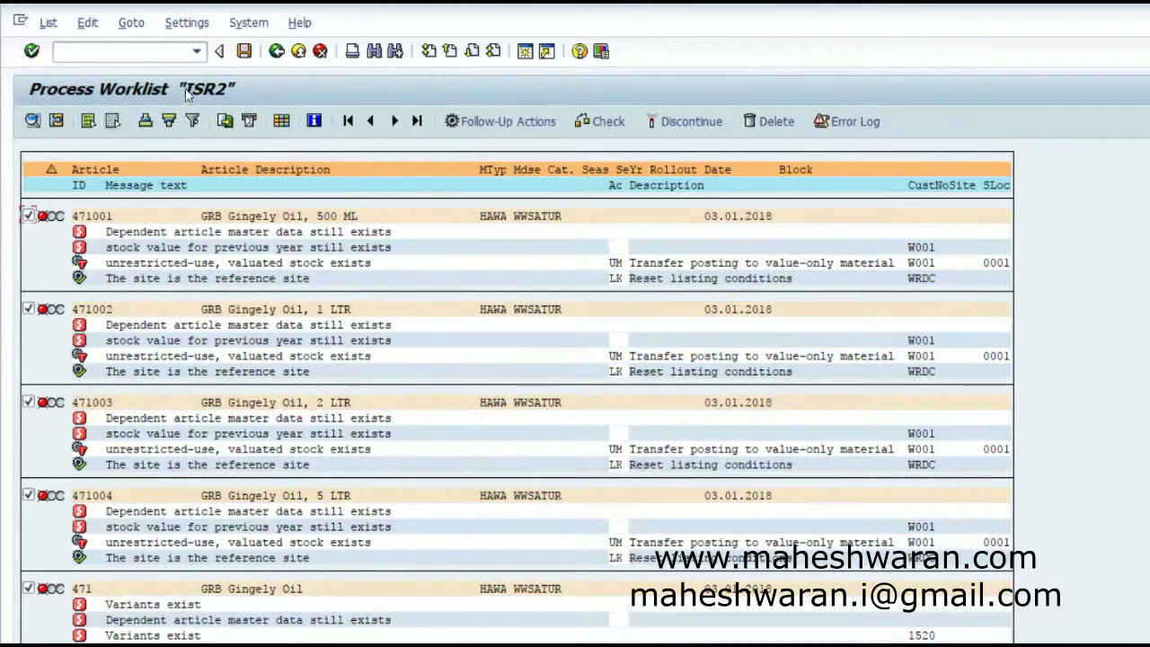
- Leave the ISR2 worklist without saving and rerun the online discontinuation checks for article 471
{"action": "left_click", "coordinate": [276, 51]}
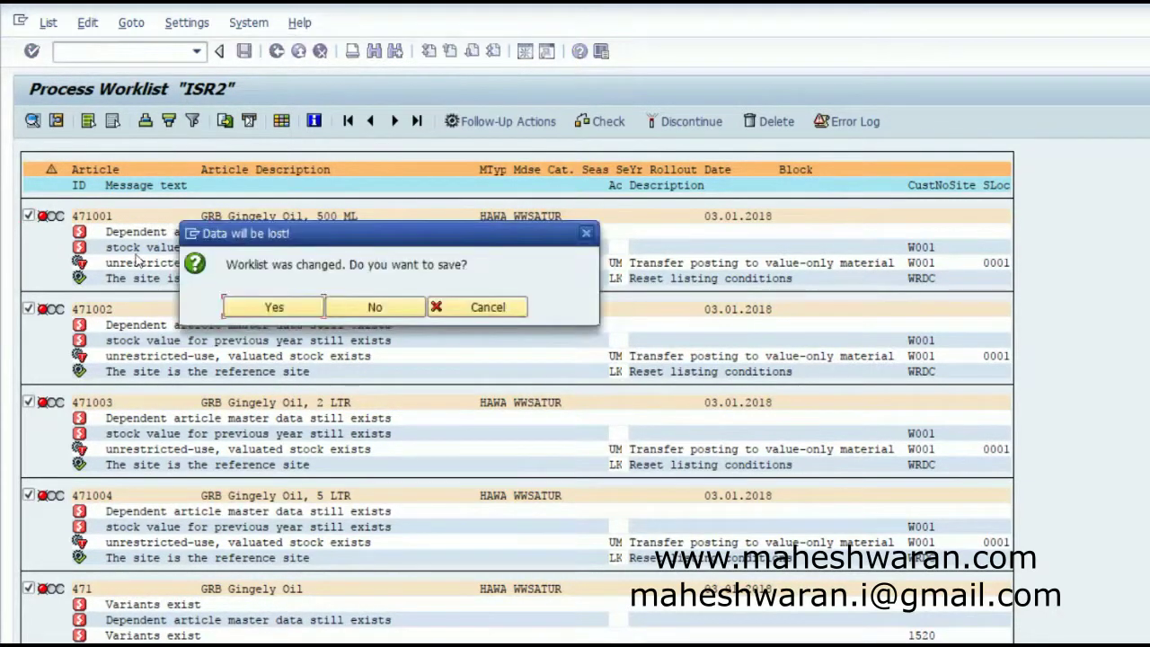
{"action": "left_click", "coordinate": [369, 307]}
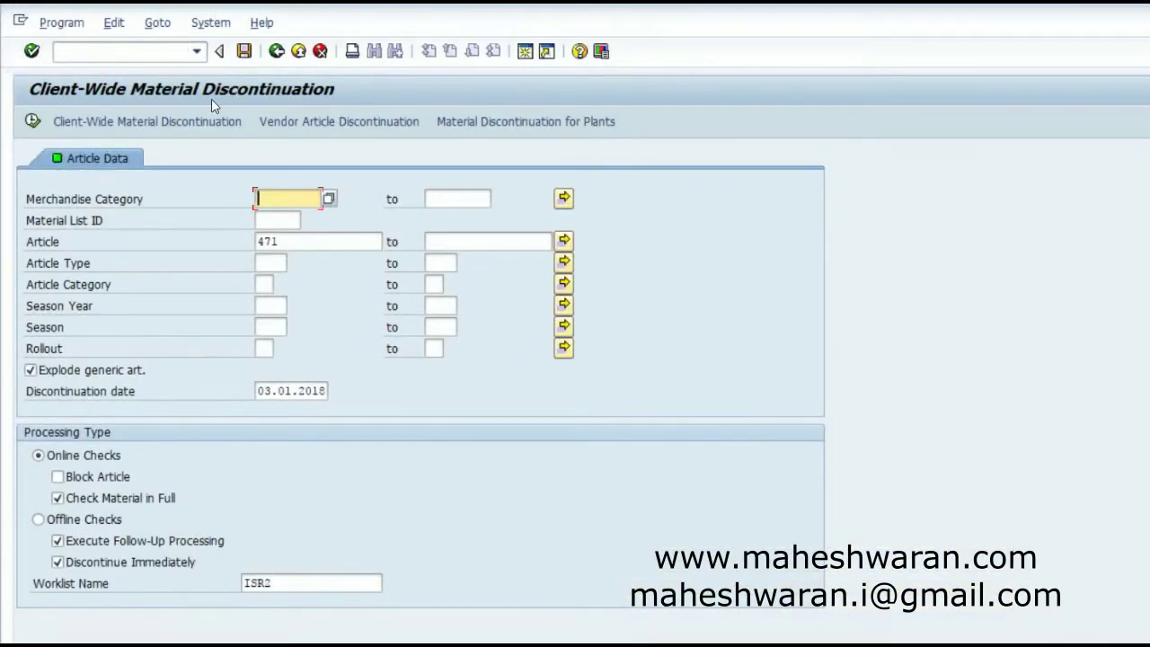
{"action": "left_click", "coordinate": [33, 121]}
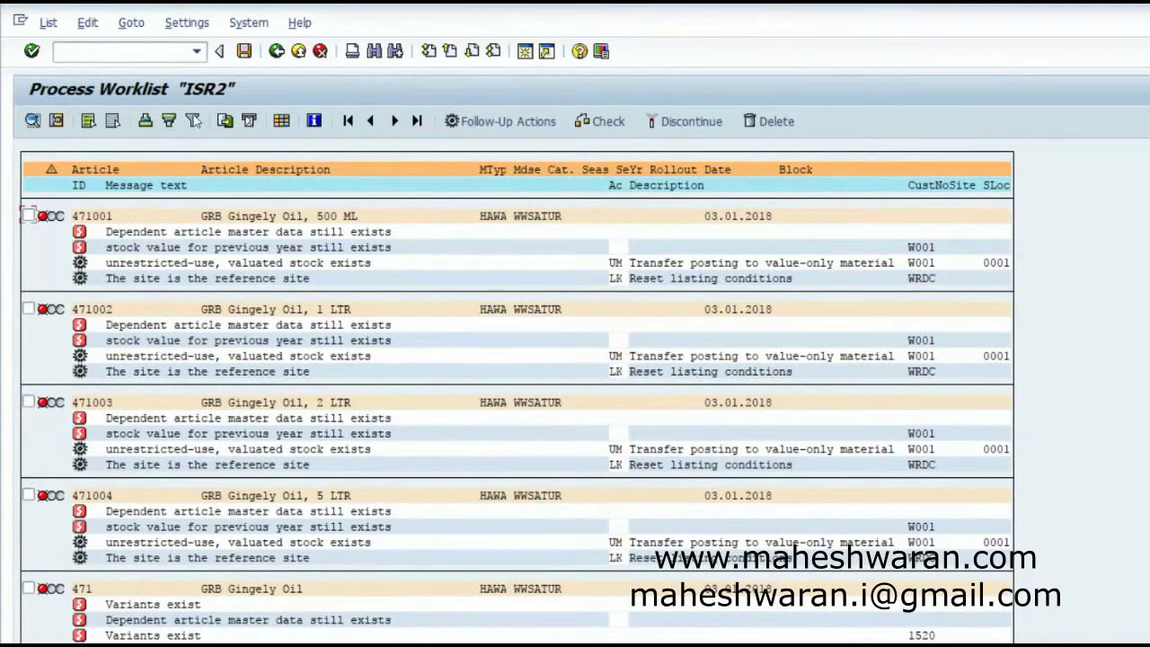
- Select all articles in the new ISR2 worklist and execute their follow-up actions
{"action": "left_click", "coordinate": [93, 121]}
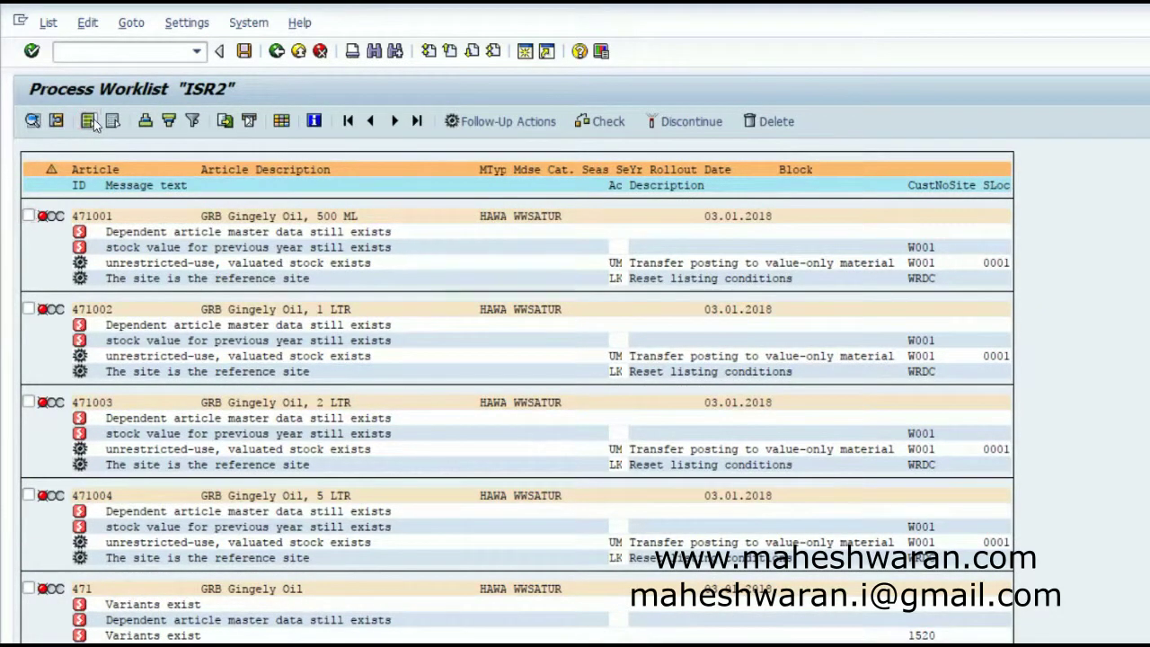
{"action": "left_click", "coordinate": [491, 125]}
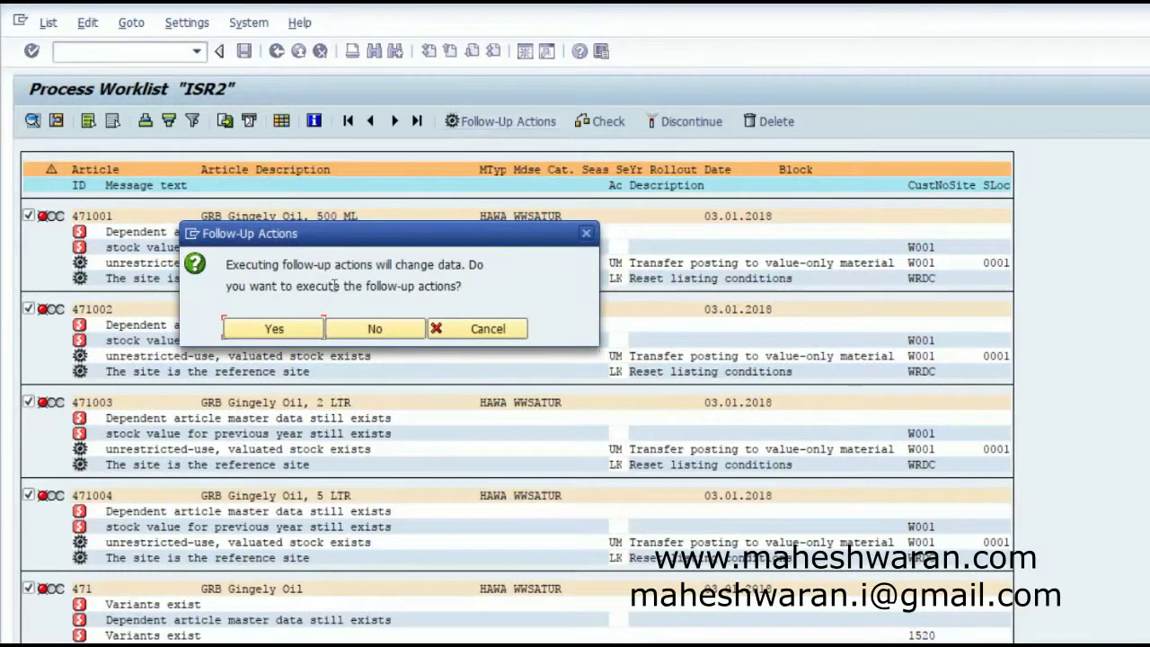
{"action": "left_click", "coordinate": [274, 328]}
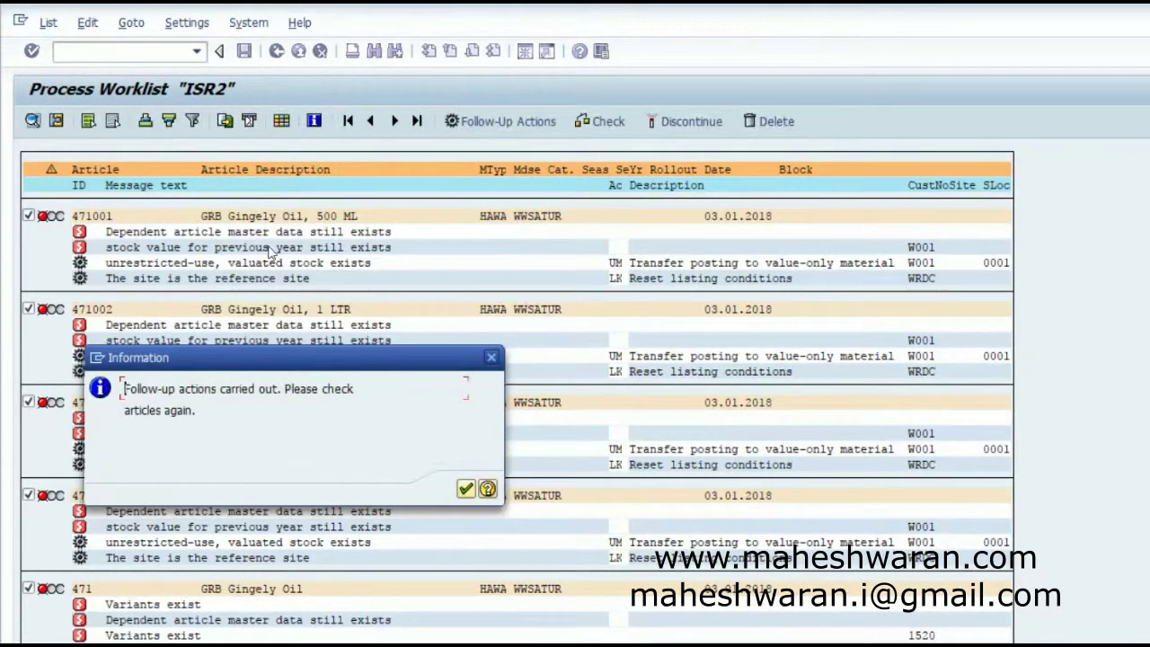
{"action": "left_click", "coordinate": [466, 488]}
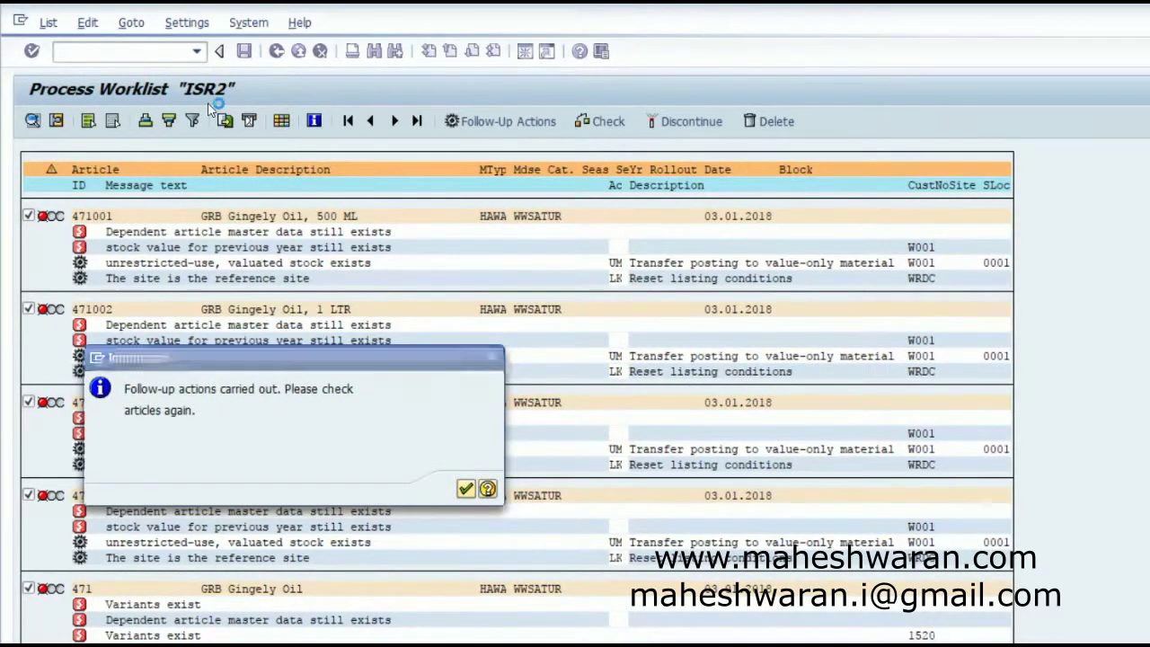
- Save the worklist under the name ISR2 and return to the SAP Easy Access menu
{"action": "left_click", "coordinate": [243, 52]}
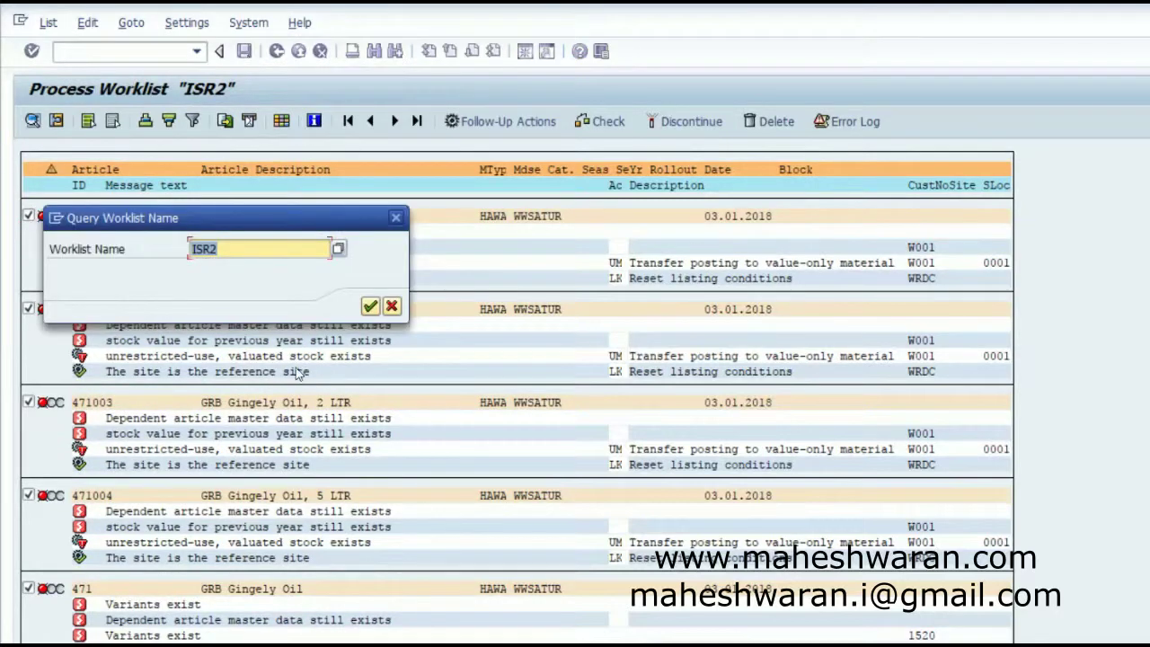
{"action": "left_click", "coordinate": [371, 306]}
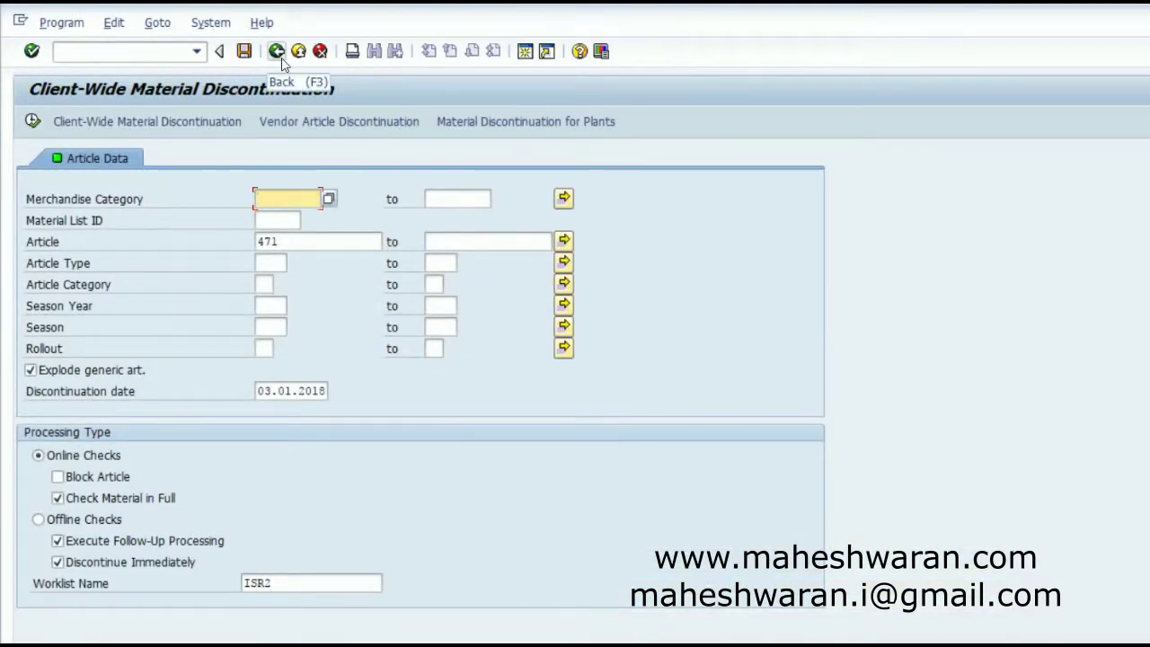
{"action": "left_click", "coordinate": [278, 54]}
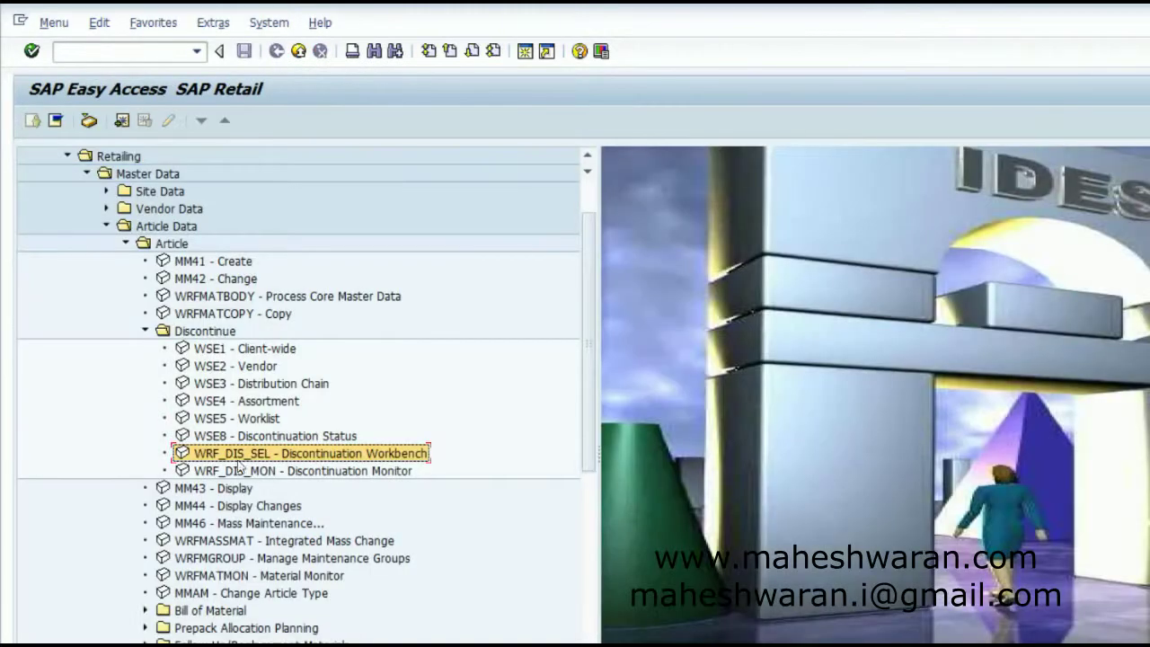
- Look up worklist 33 in the Discontinuation Monitor and examine its articles' messages and the stock transfer posting action
{"action": "double_click", "coordinate": [279, 472]}
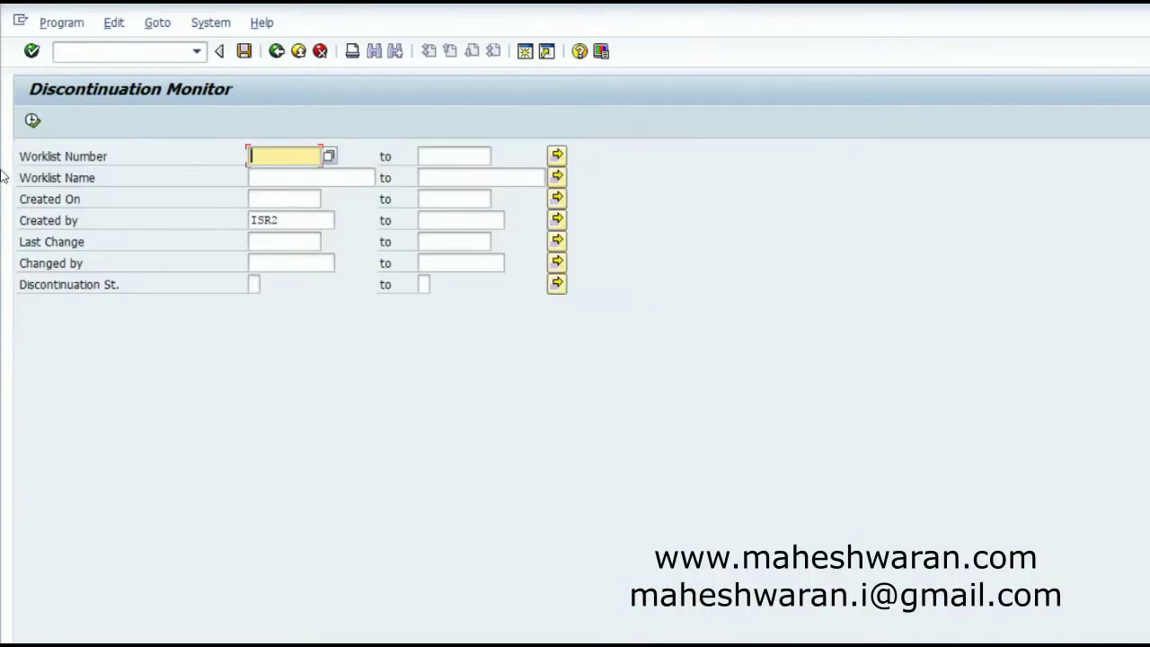
{"action": "type", "text": "33"}
{"action": "left_click", "coordinate": [32, 122]}
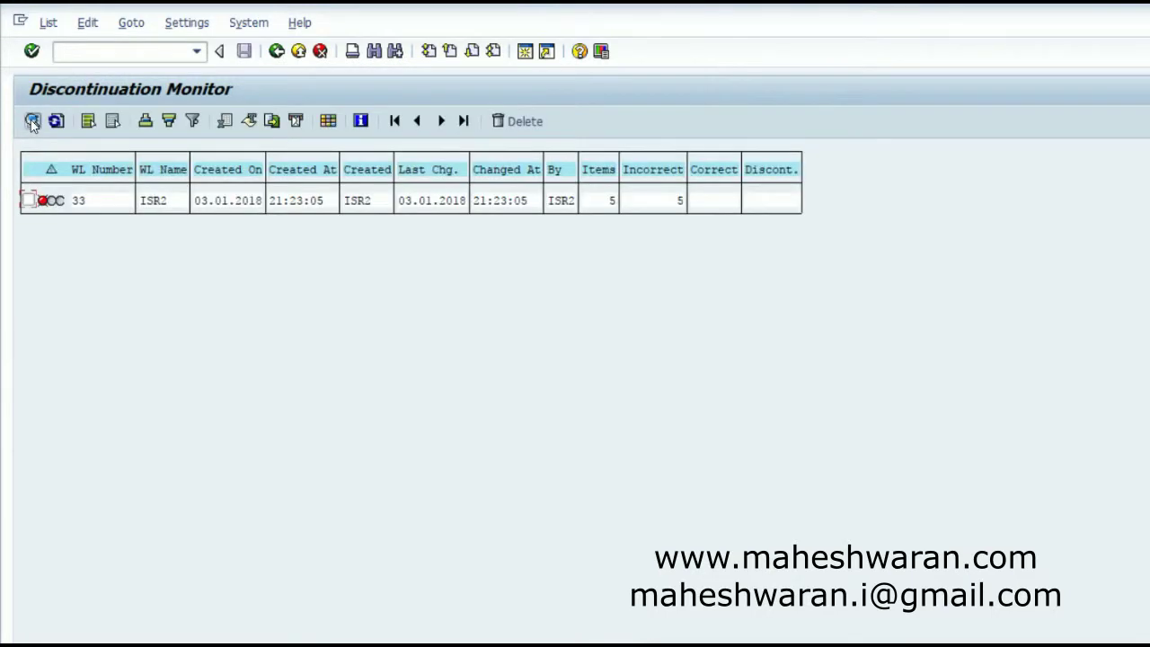
{"action": "left_click", "coordinate": [28, 201]}
{"action": "left_click", "coordinate": [33, 122]}
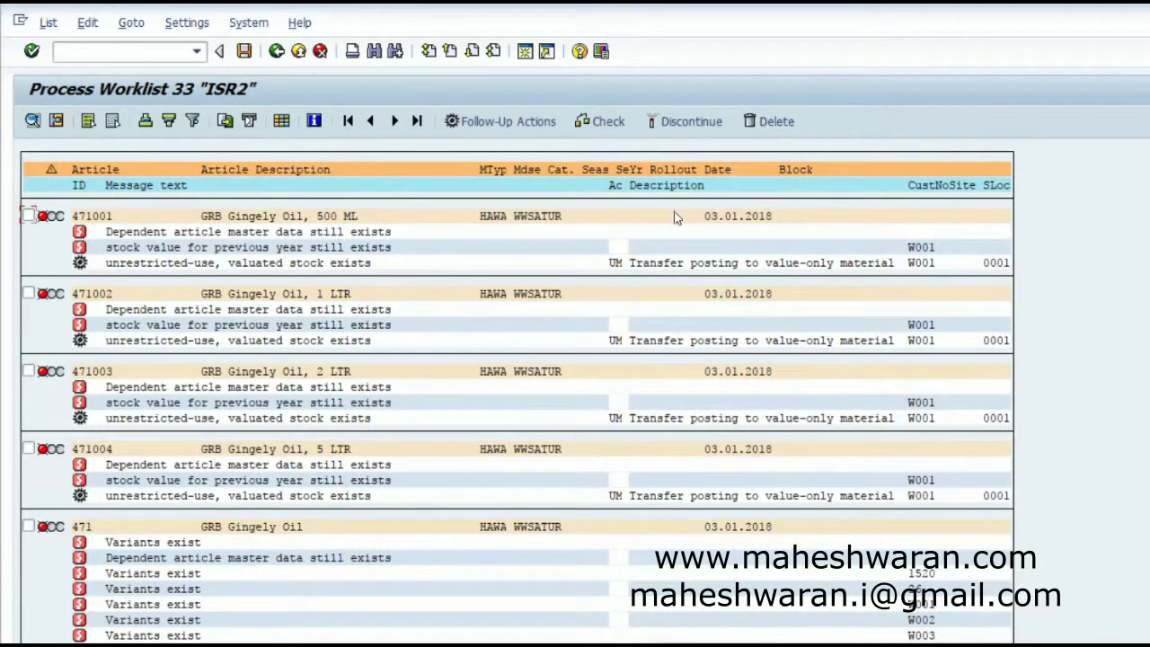
{"action": "left_click", "coordinate": [625, 264]}
{"action": "left_click", "coordinate": [612, 262]}
- Discontinue all articles in worklist 33 and save the worklist
{"action": "left_click", "coordinate": [92, 125]}
{"action": "left_click", "coordinate": [669, 123]}
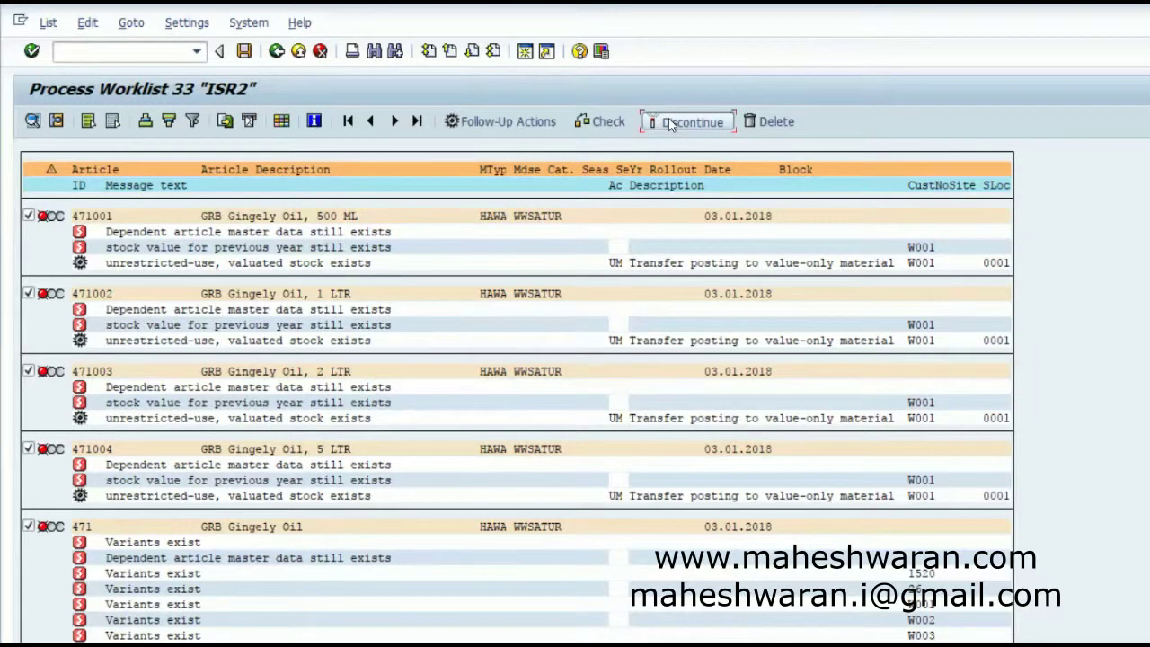
{"action": "left_click", "coordinate": [297, 351]}
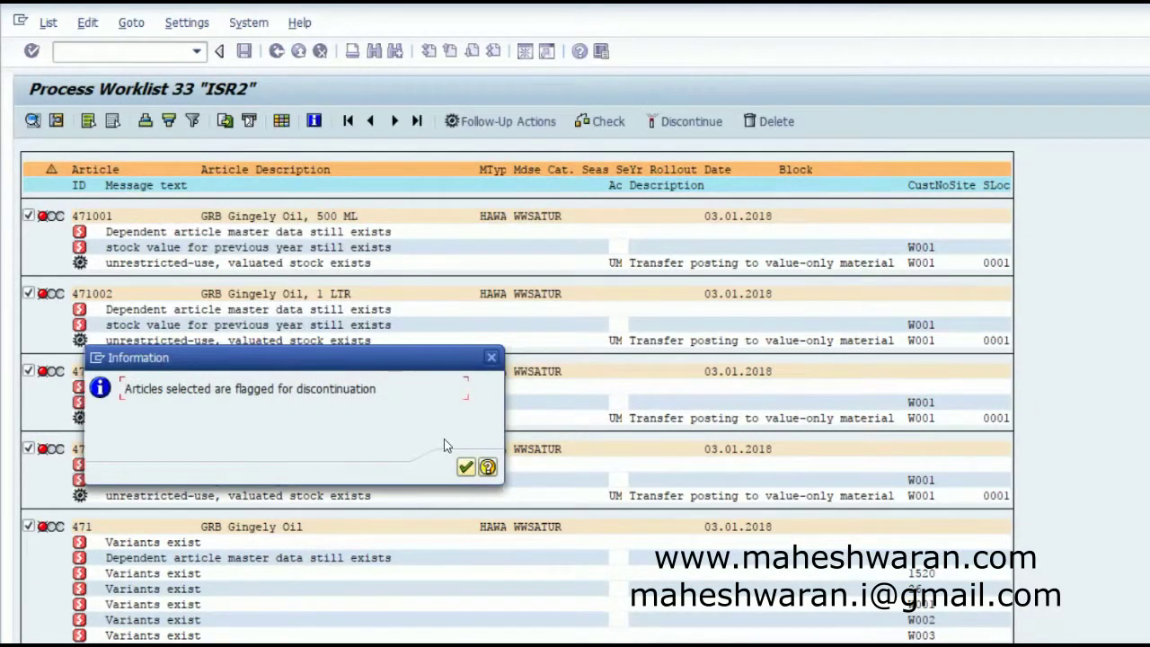
{"action": "left_click", "coordinate": [465, 466]}
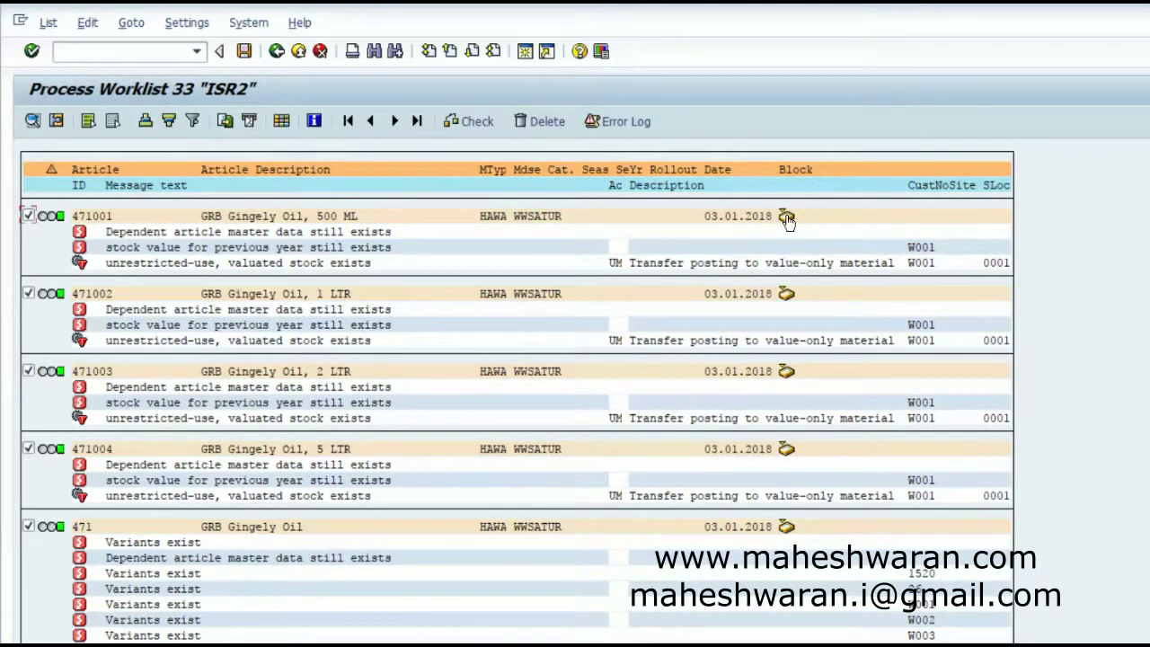
{"action": "left_click", "coordinate": [243, 52]}
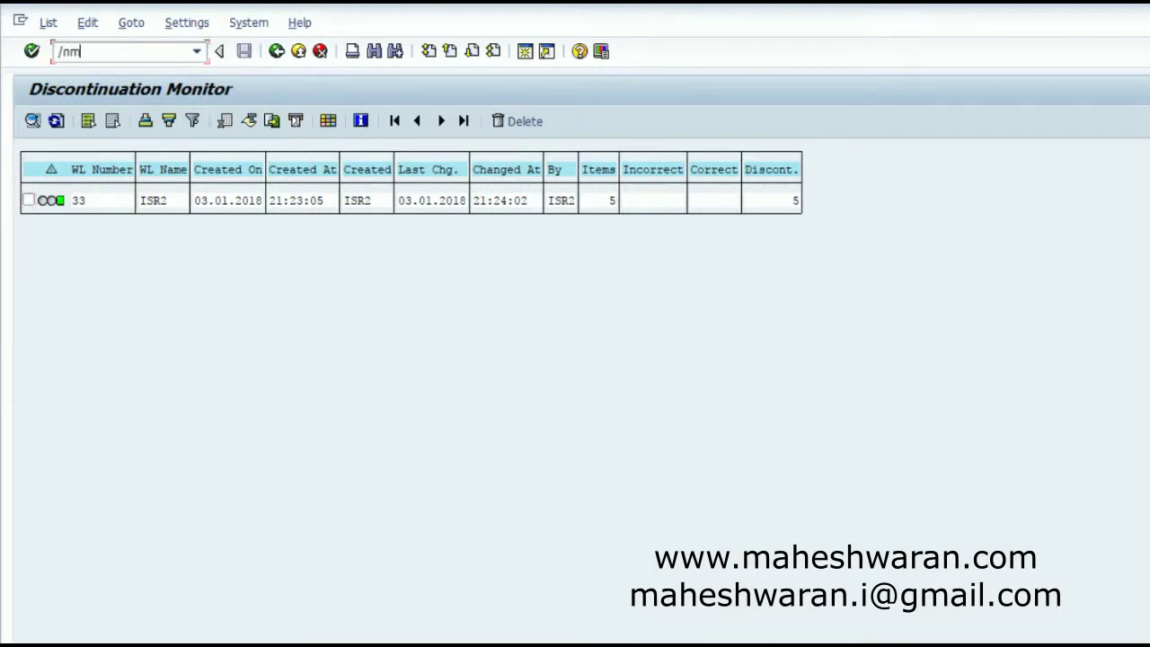
- Start a new standard purchase order with transaction ME21N and enter vendor WWVN01
{"action": "type", "text": "/nme21n"}
{"action": "key", "text": "Return"}
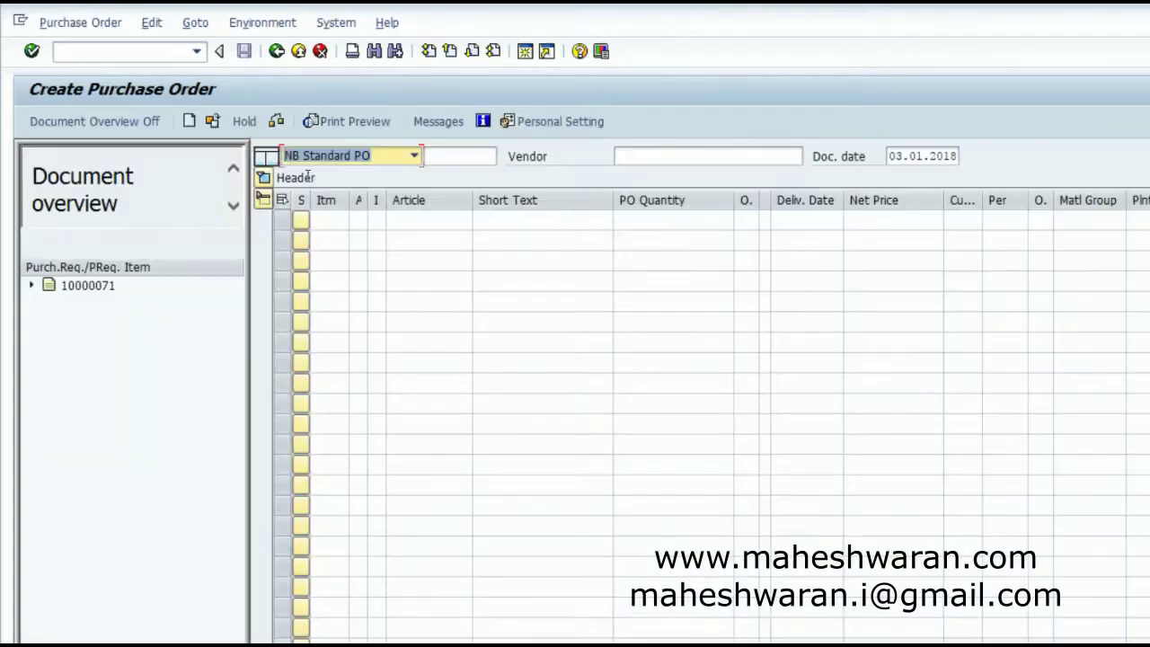
{"action": "left_click", "coordinate": [713, 156]}
{"action": "key", "text": "Down"}
{"action": "key", "text": "Return"}
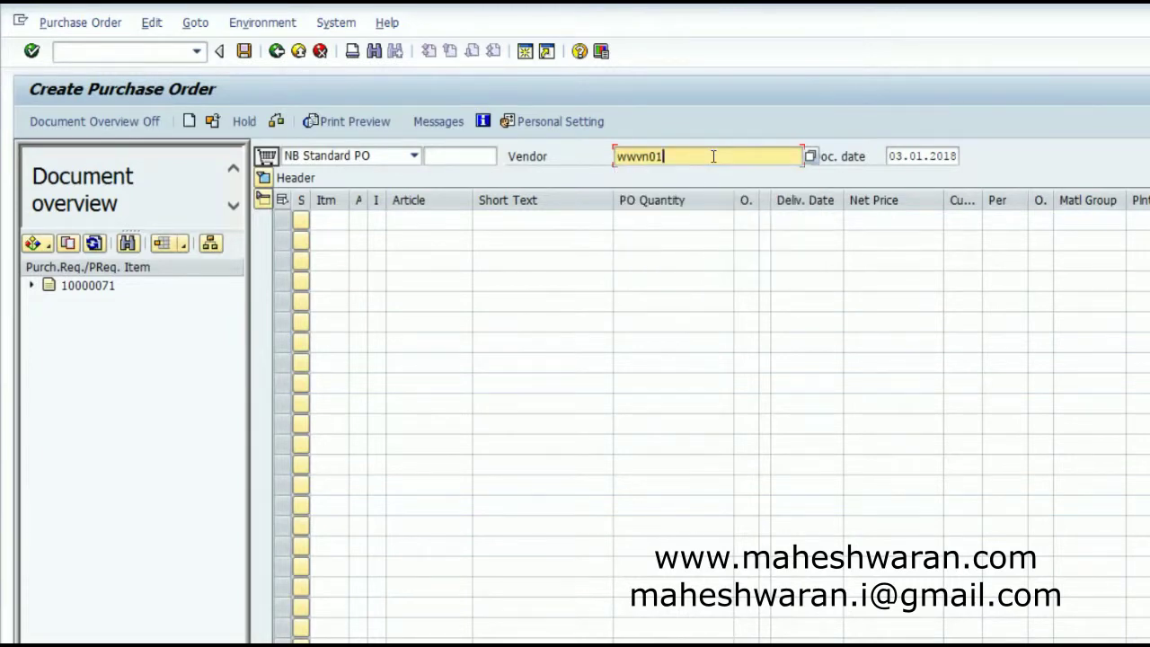
- Add an order item for article 471 with quantity 10 and site W001, accepting the proposed variant quantities
{"action": "left_click", "coordinate": [419, 219]}
{"action": "type", "text": "471"}
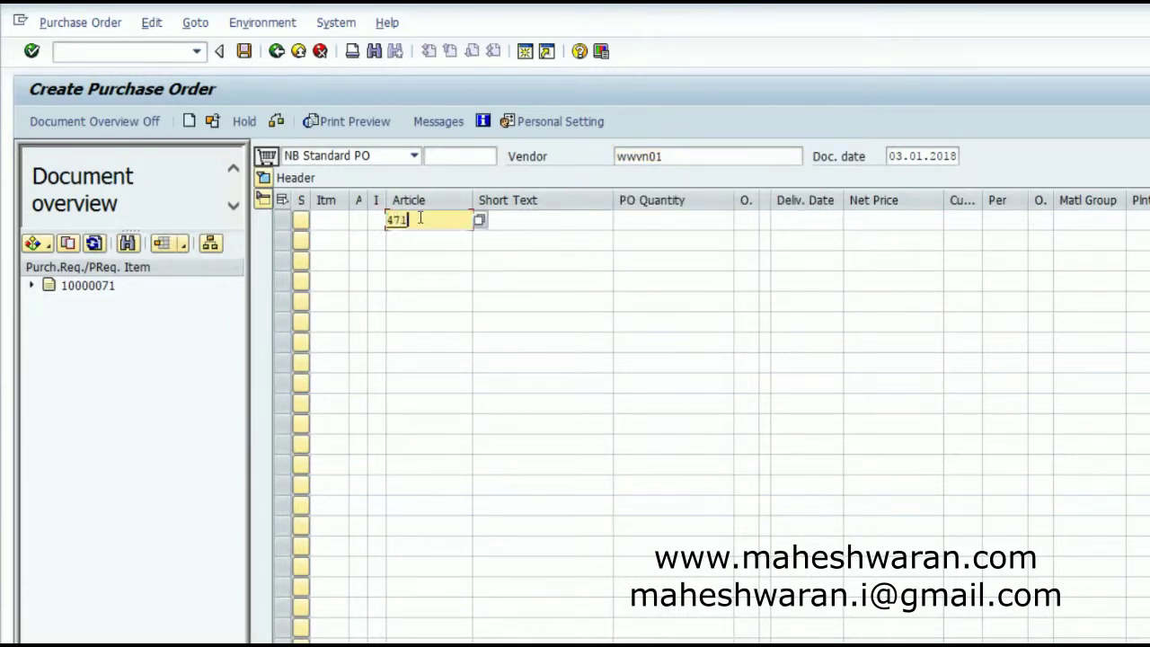
{"action": "key", "text": "Tab"}
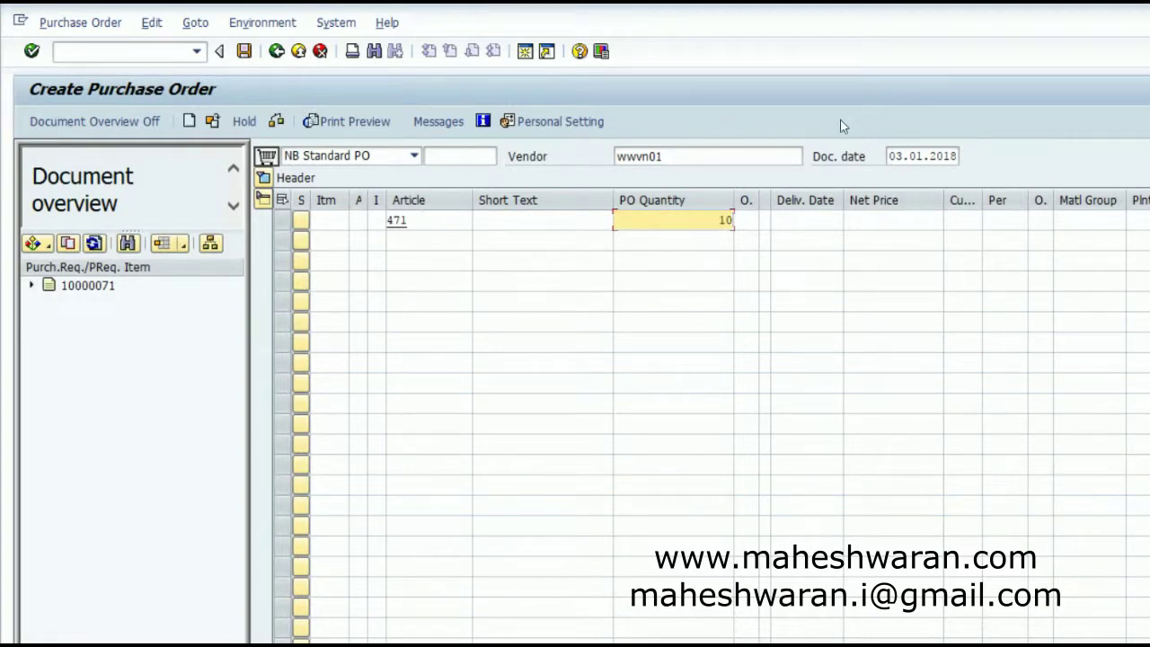
{"action": "left_click", "coordinate": [1134, 221]}
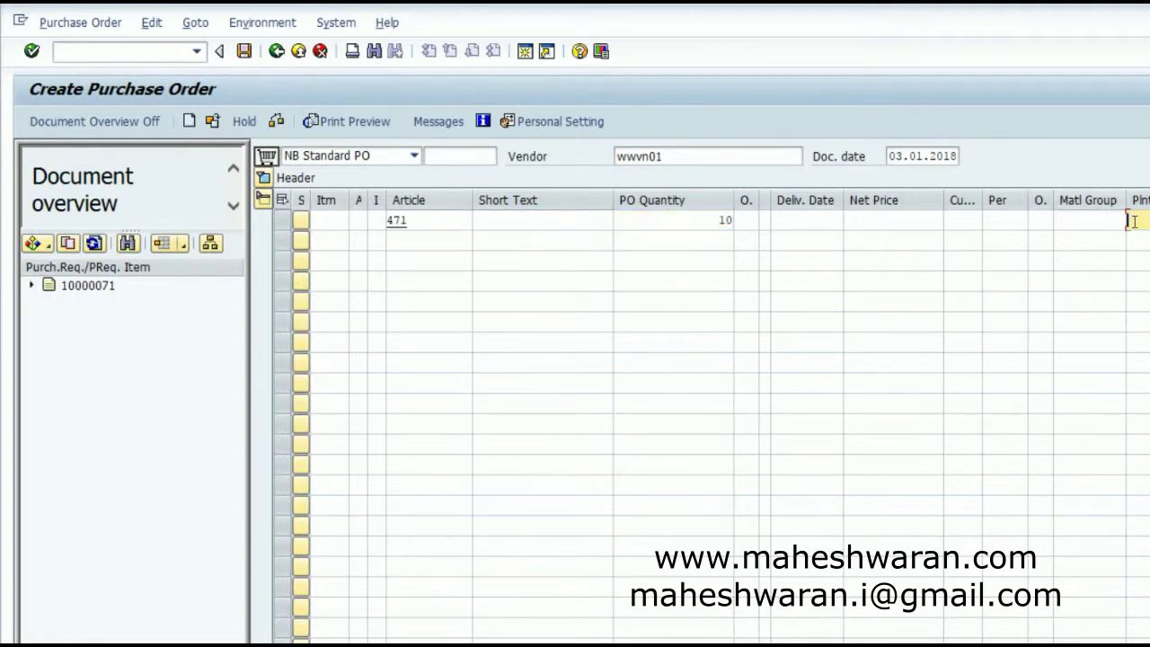
{"action": "type", "text": "w"}
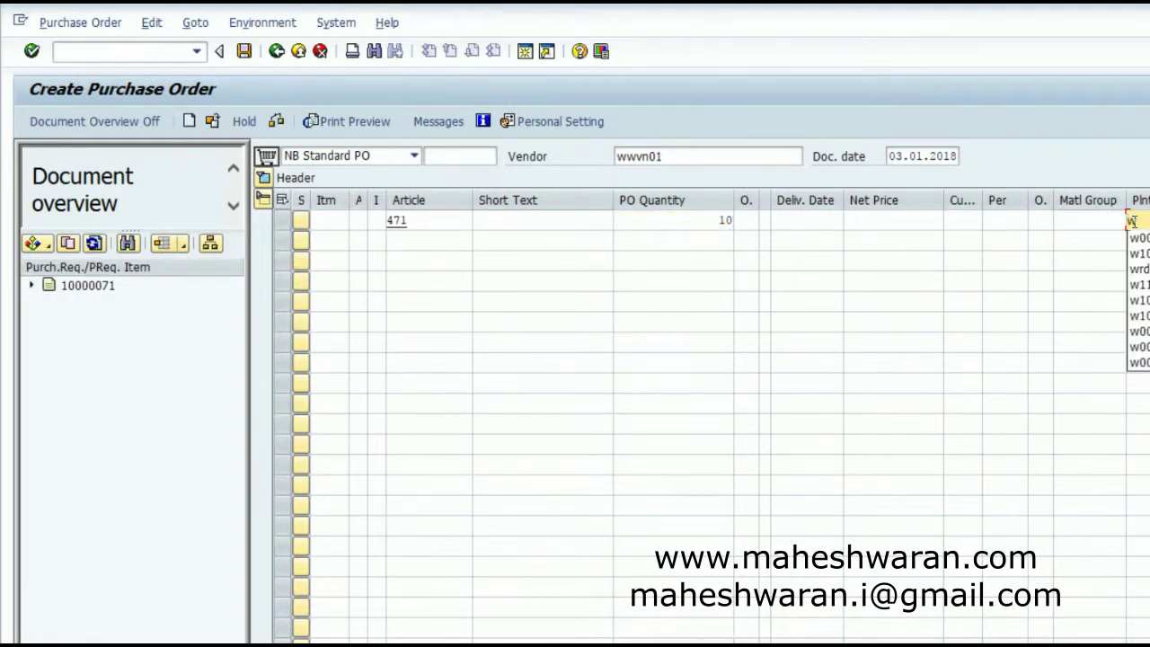
{"action": "type", "text": "001"}
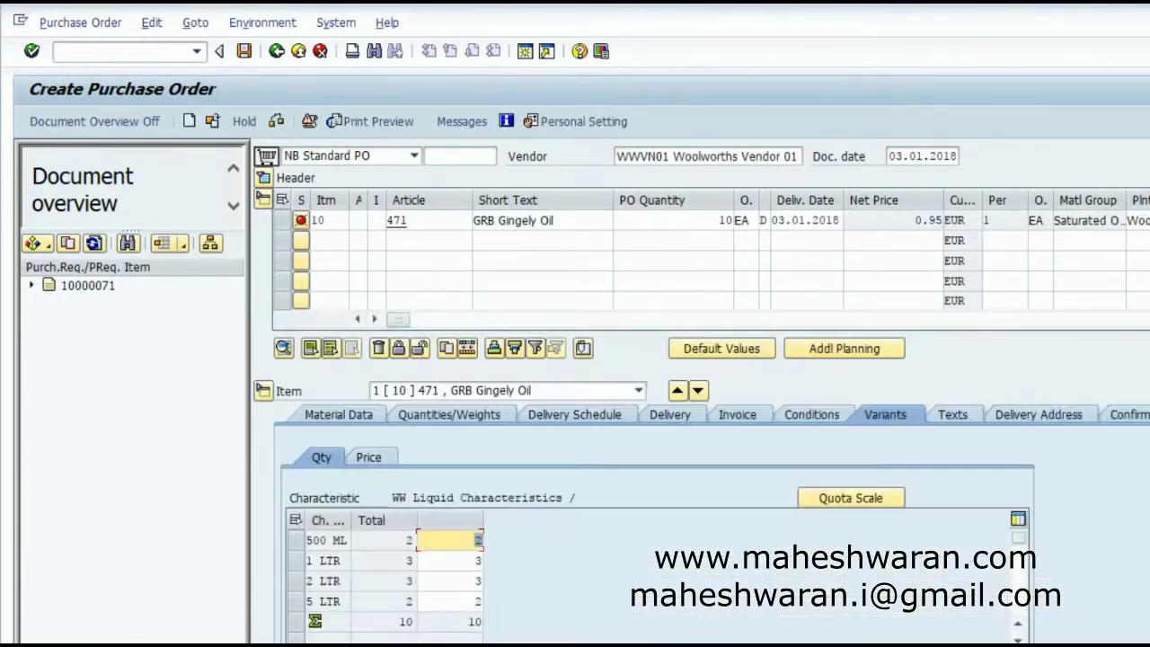
{"action": "left_click", "coordinate": [460, 559]}
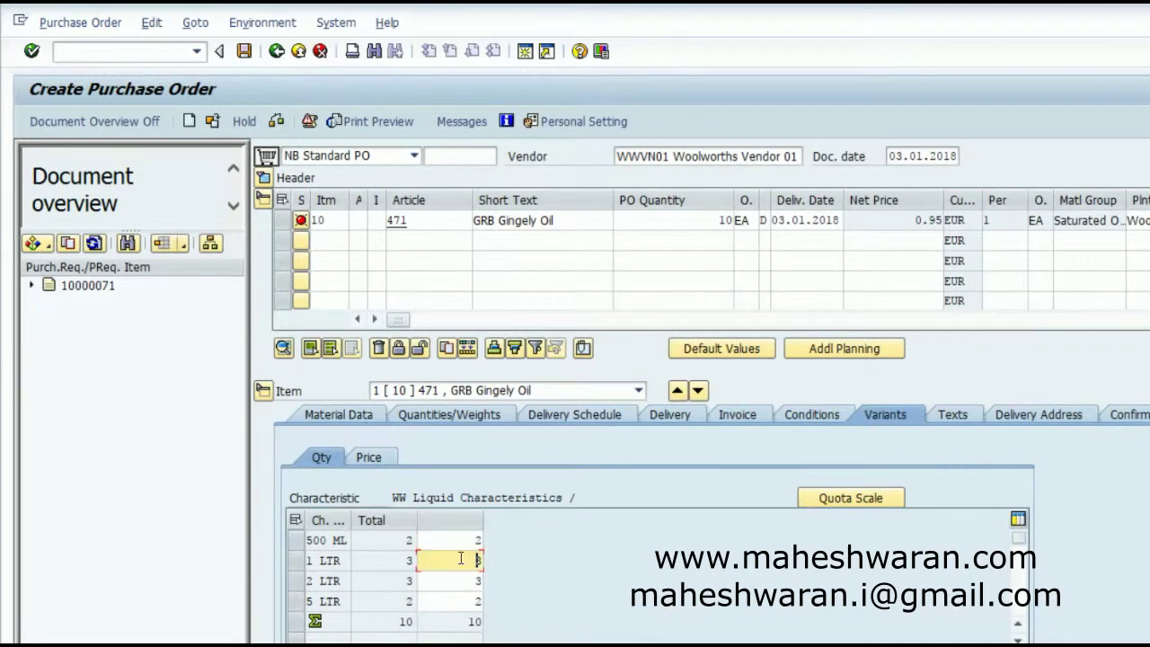
{"action": "key", "text": "Return"}
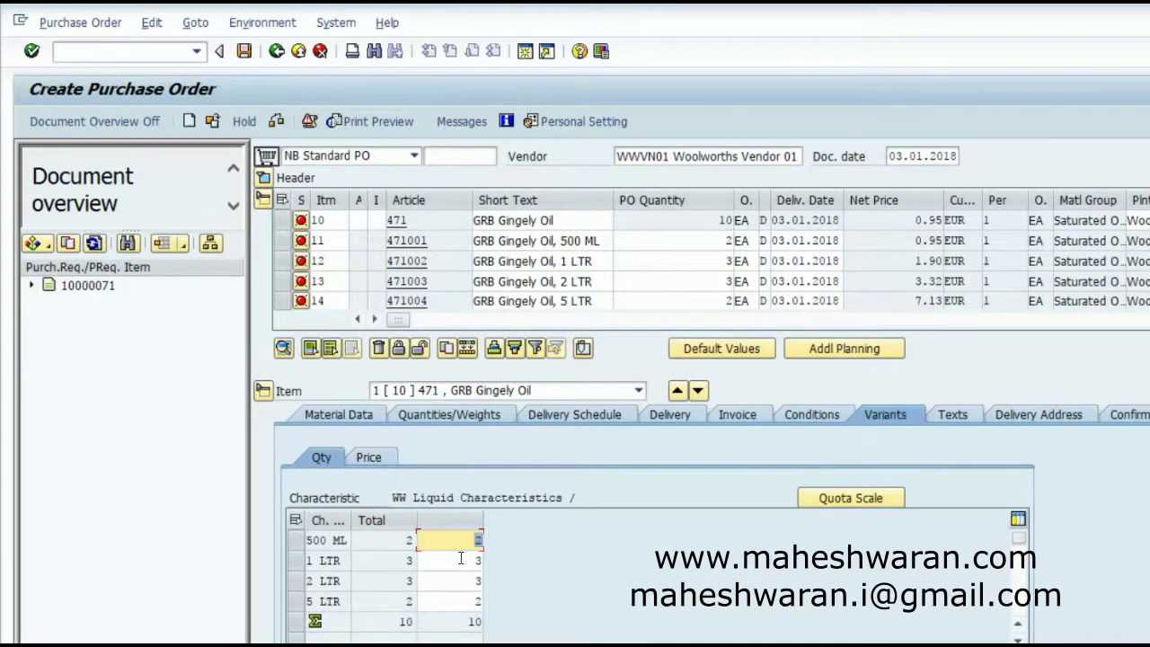
- Review the messages for order item 10 and fill in the tax code for variant item 11
{"action": "left_click", "coordinate": [303, 228]}
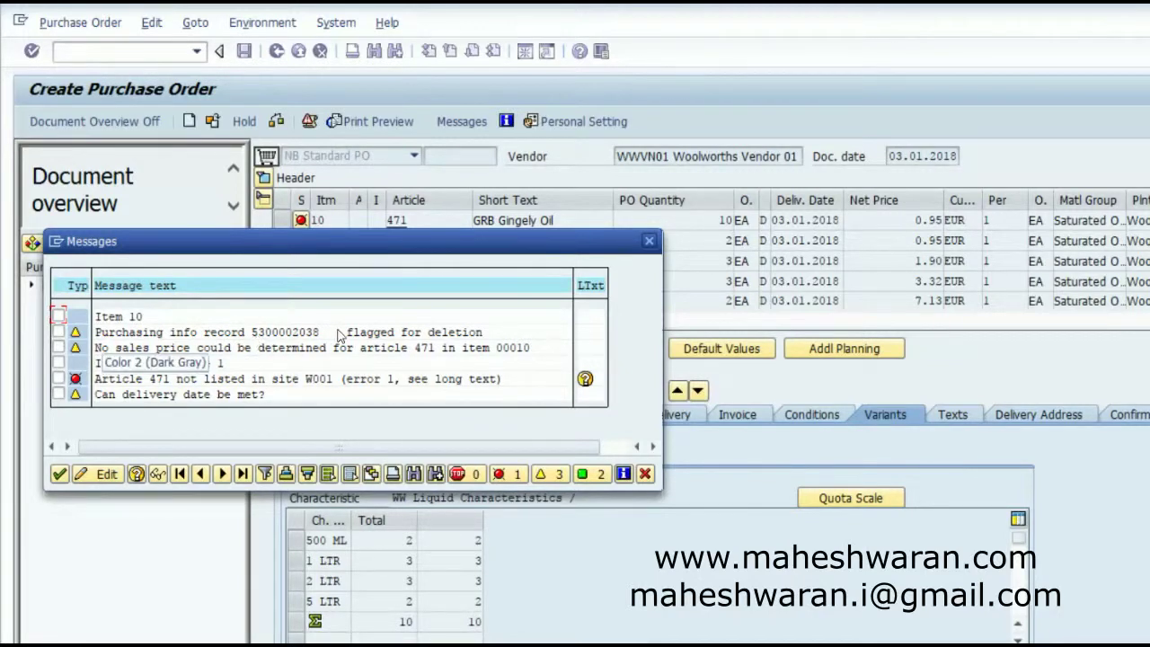
{"action": "left_click", "coordinate": [645, 475]}
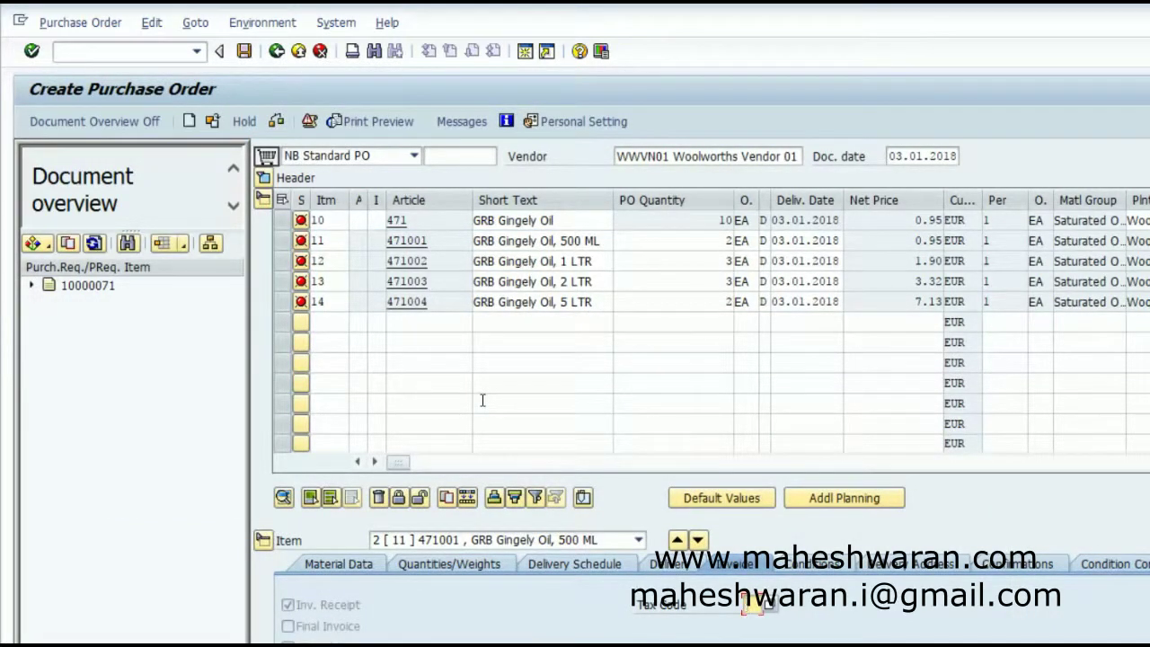
{"action": "left_click", "coordinate": [753, 604]}
{"action": "key", "text": "Return"}
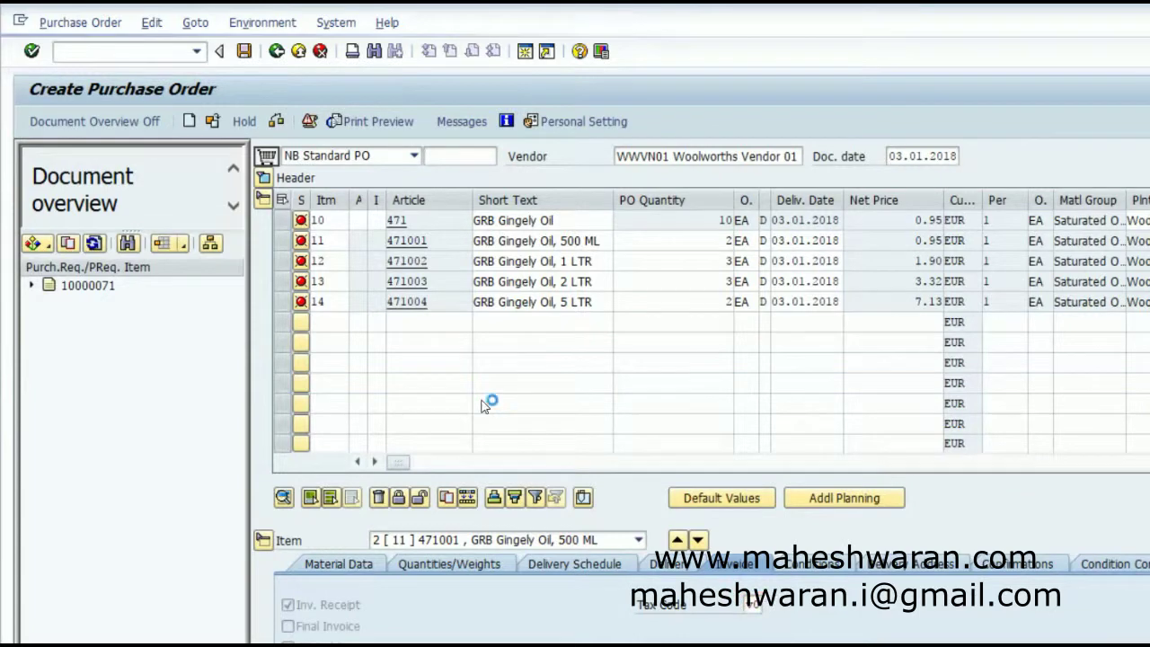